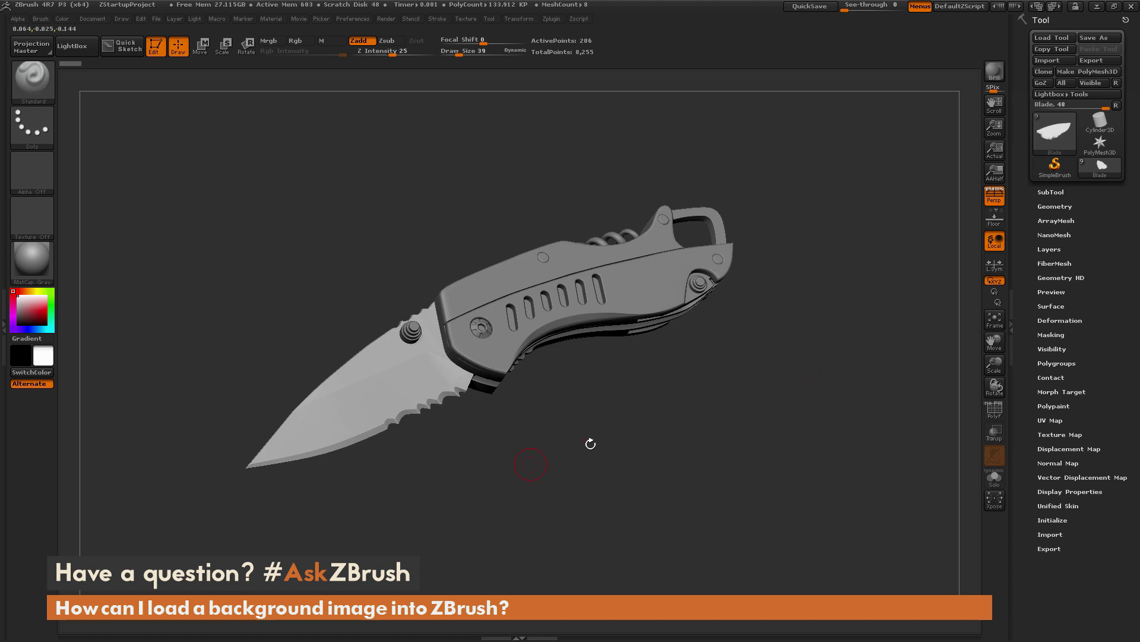
{"action": "left_click_drag", "start_coordinate": [700, 441], "coordinate": [700, 489]}
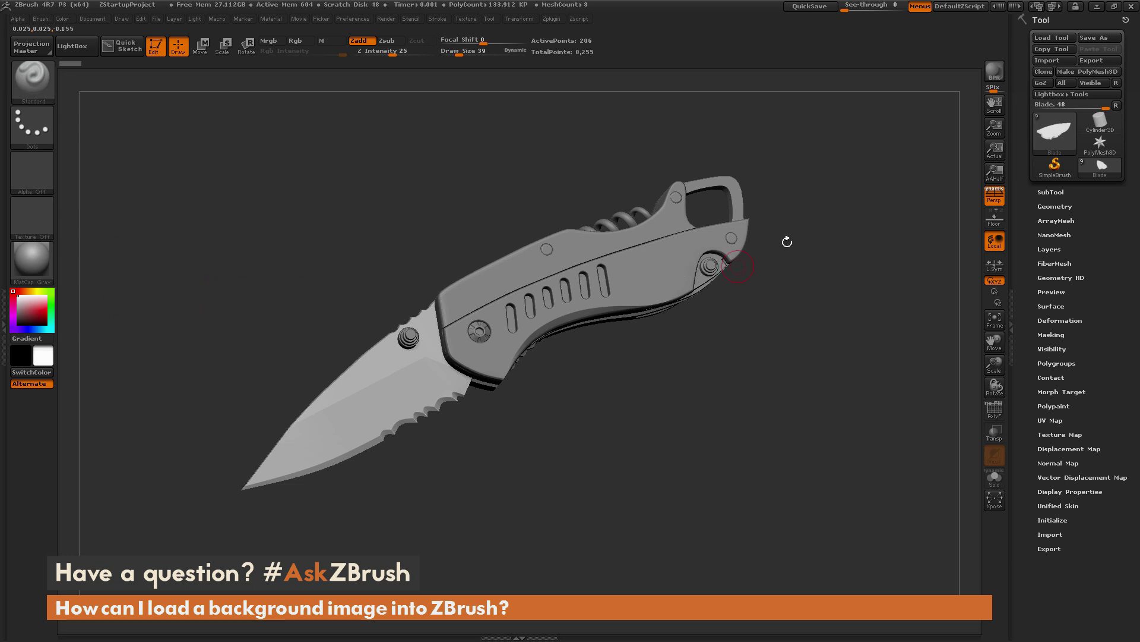
{"action": "left_click_drag", "start_coordinate": [689, 448], "coordinate": [705, 480]}
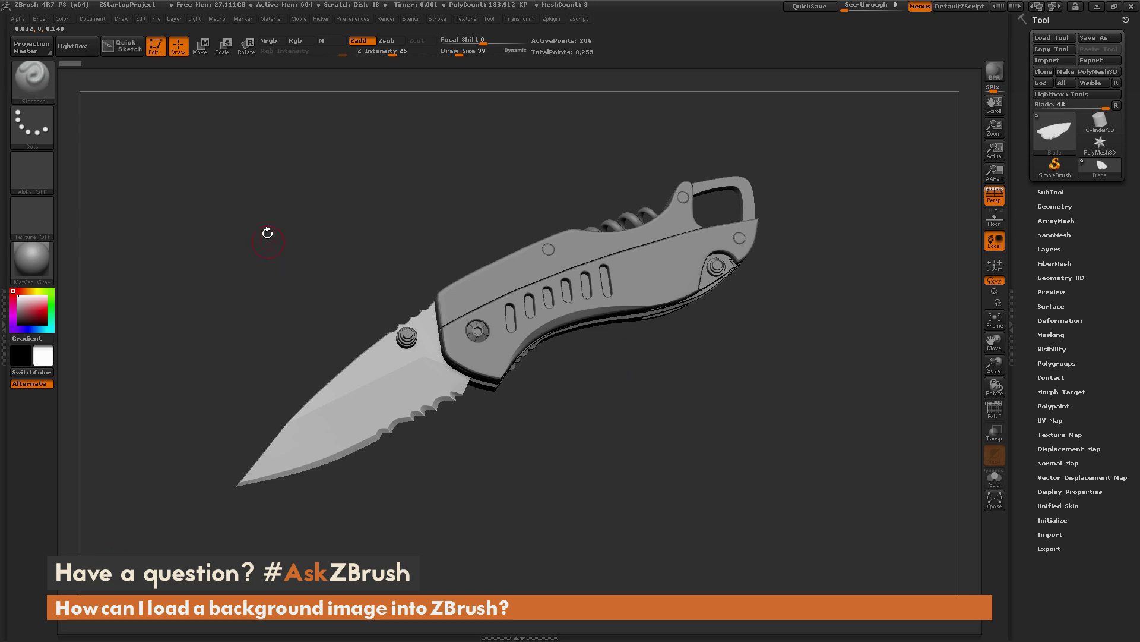
Create a new document at window size, discarding the changes to the current document.
{"action": "left_click", "coordinate": [93, 21]}
{"action": "left_click", "coordinate": [93, 18]}
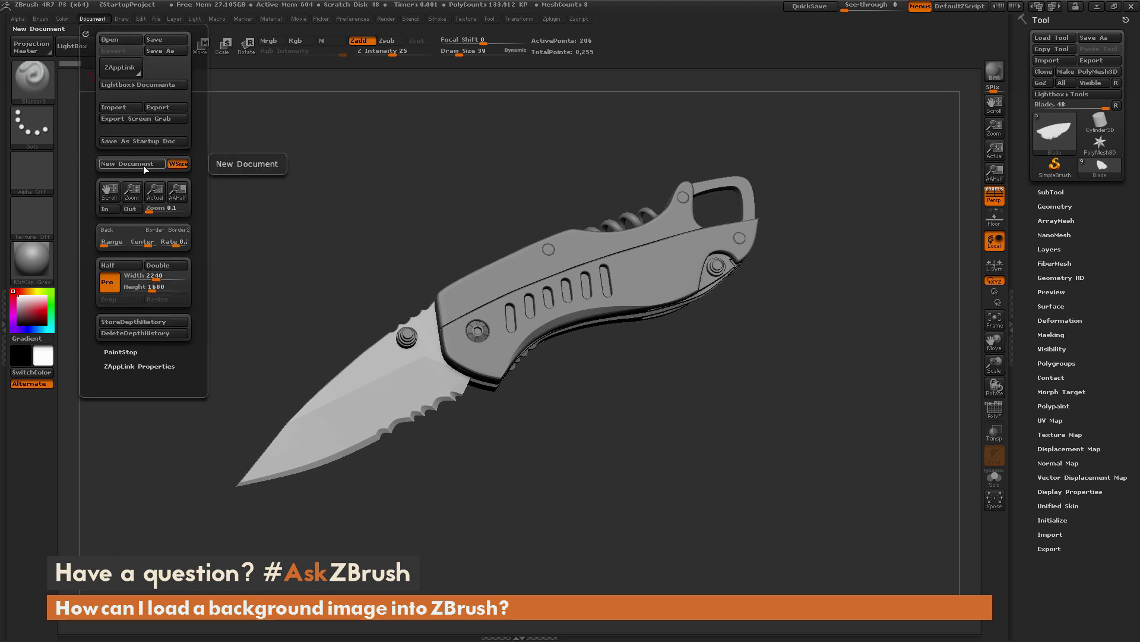
{"action": "left_click", "coordinate": [144, 165]}
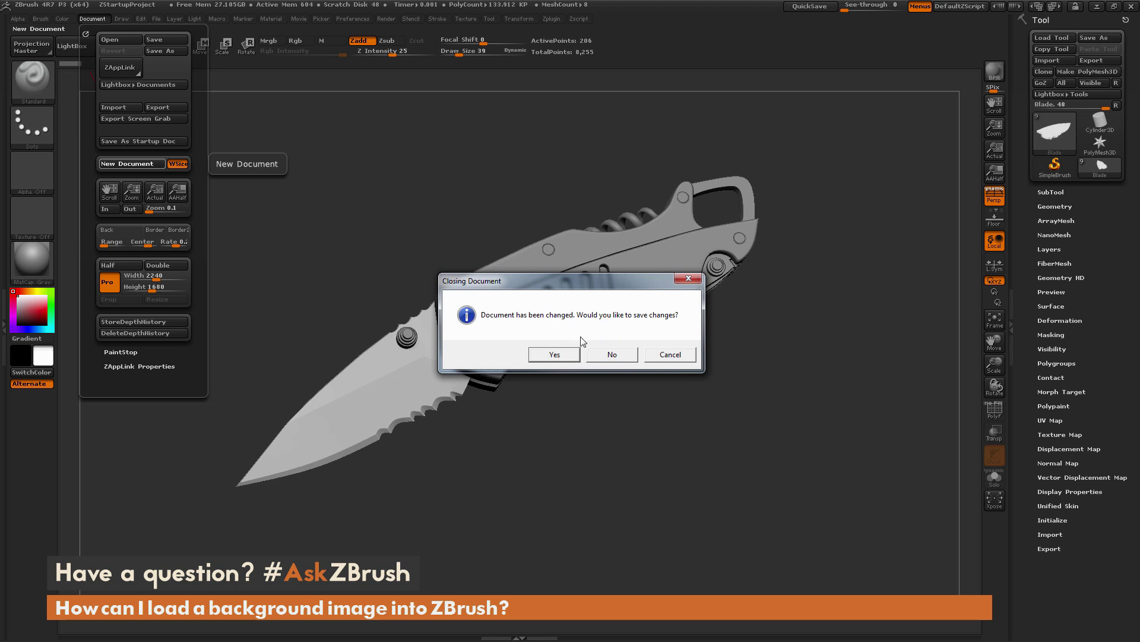
{"action": "left_click", "coordinate": [613, 354]}
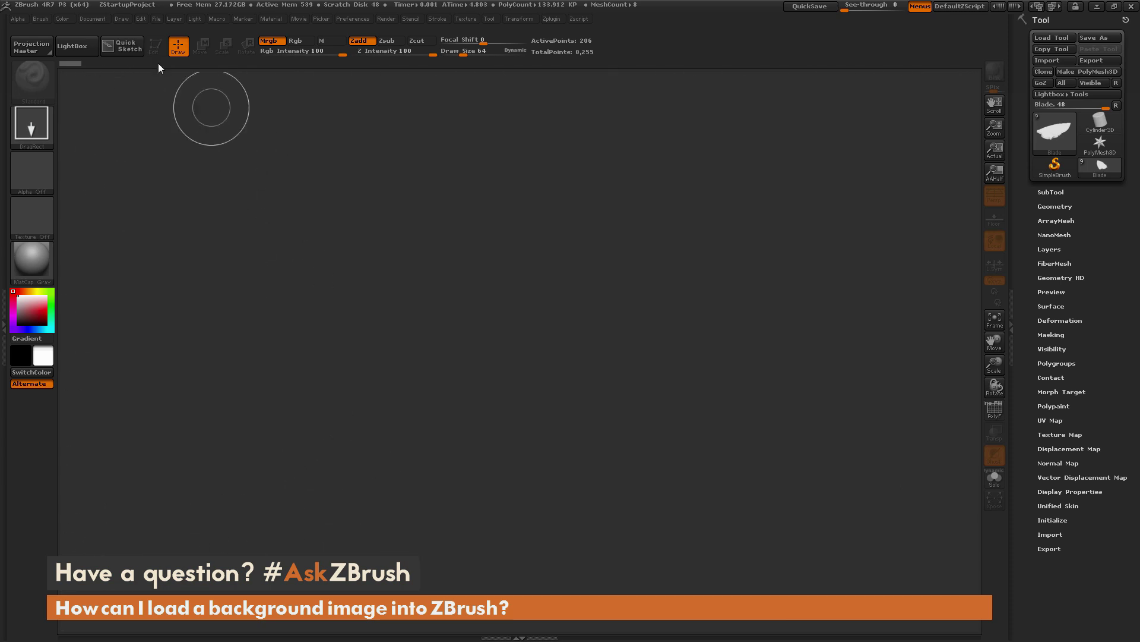
Check the new document's width and height, and look over the backdrop images in the ImagePlane folder.
{"action": "left_click", "coordinate": [92, 19]}
{"action": "left_click", "coordinate": [153, 275]}
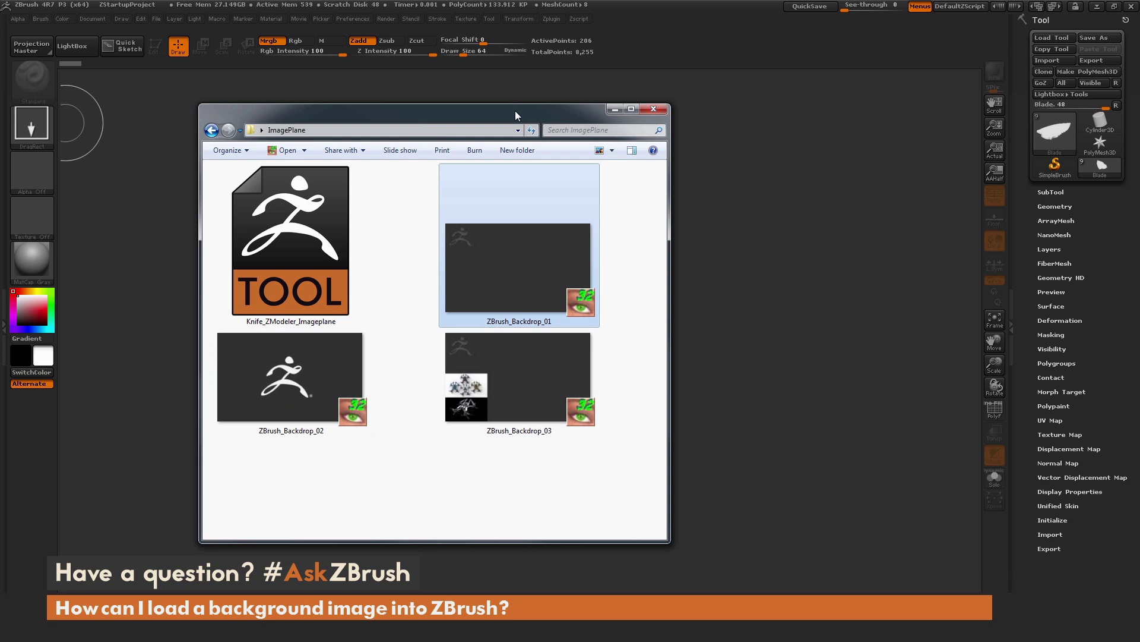
{"action": "key", "text": "alt+F4"}
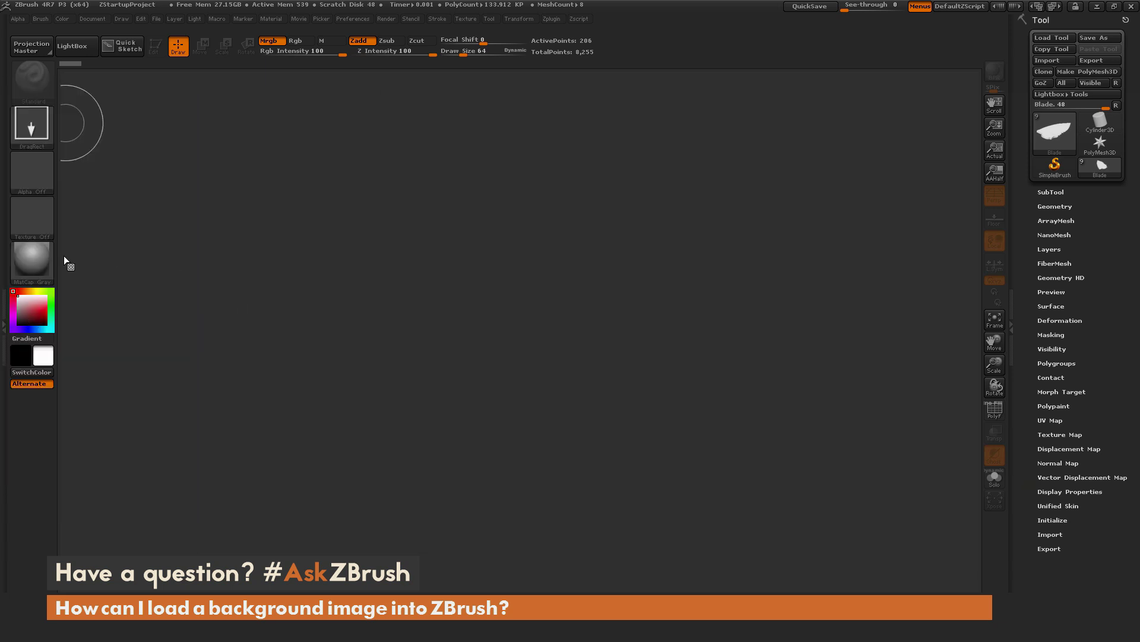
Set the current material to Flat Color for the empty document.
{"action": "left_click", "coordinate": [31, 261]}
{"action": "left_click", "coordinate": [98, 427]}
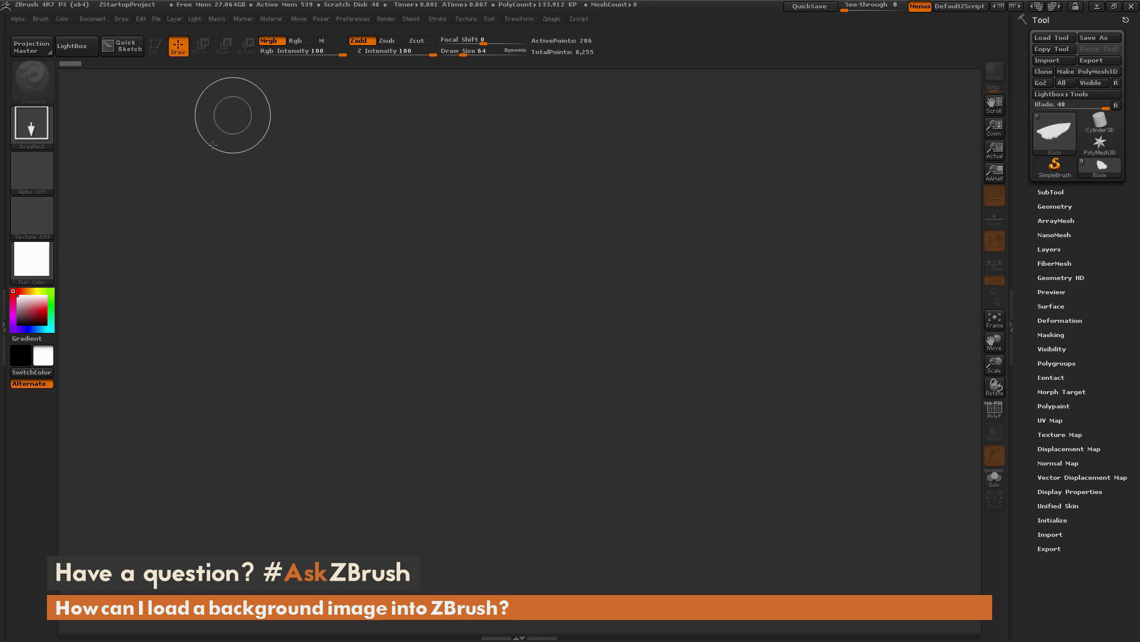
{"action": "left_click", "coordinate": [45, 264]}
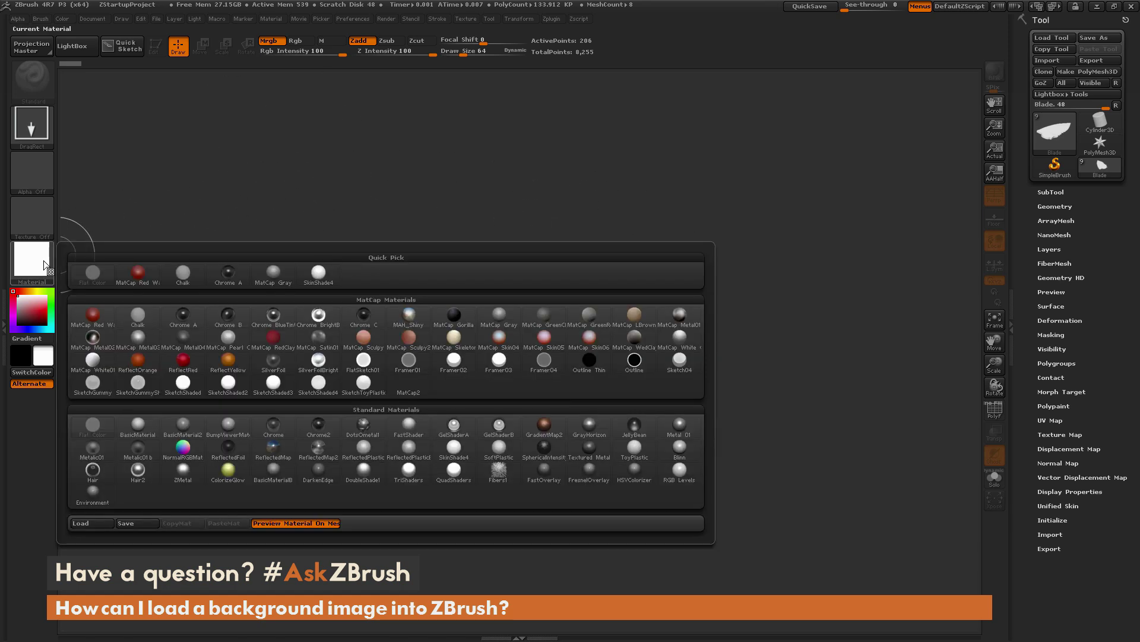
{"action": "left_click", "coordinate": [45, 265]}
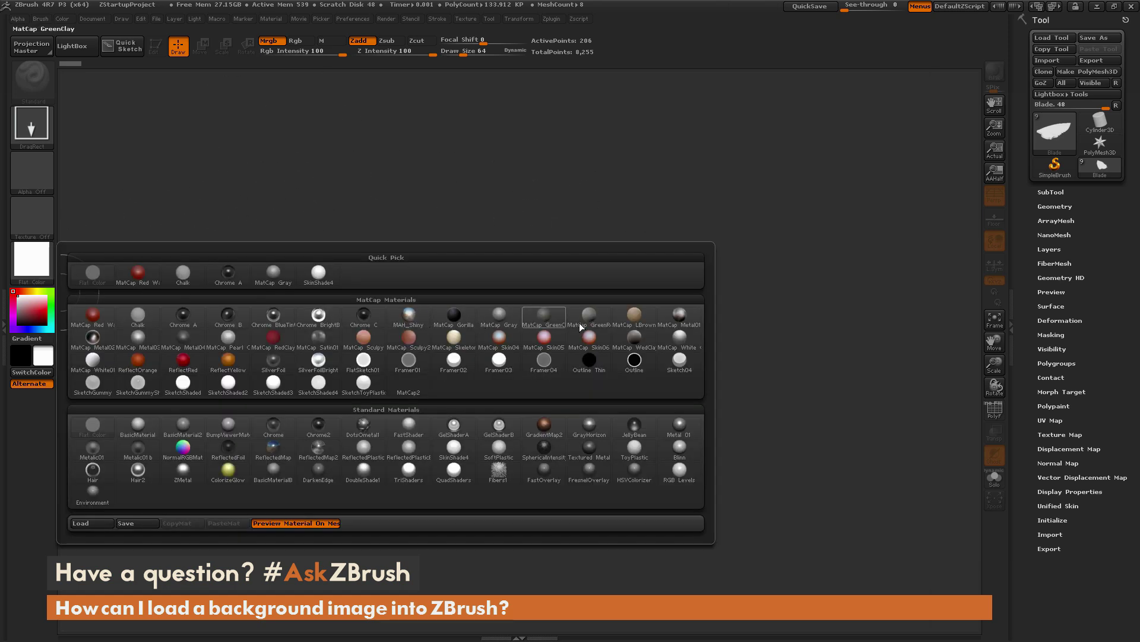
{"action": "left_click", "coordinate": [95, 278]}
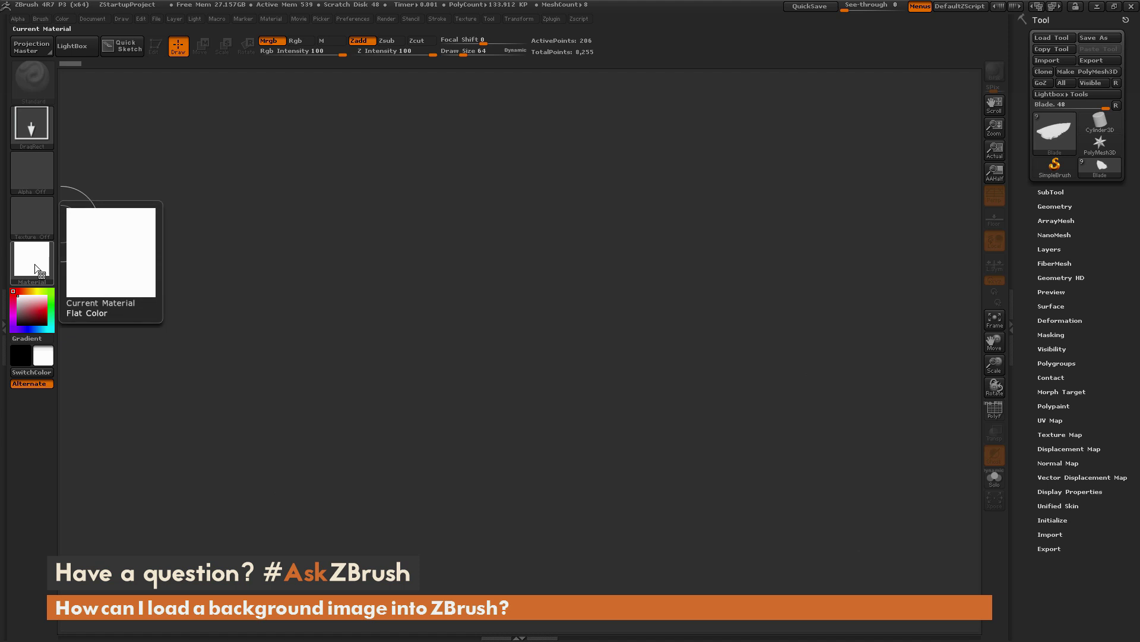
Import the image ZBrush_Backdrop_01 from the ImagePlane folder as the document background.
{"action": "left_click", "coordinate": [98, 18]}
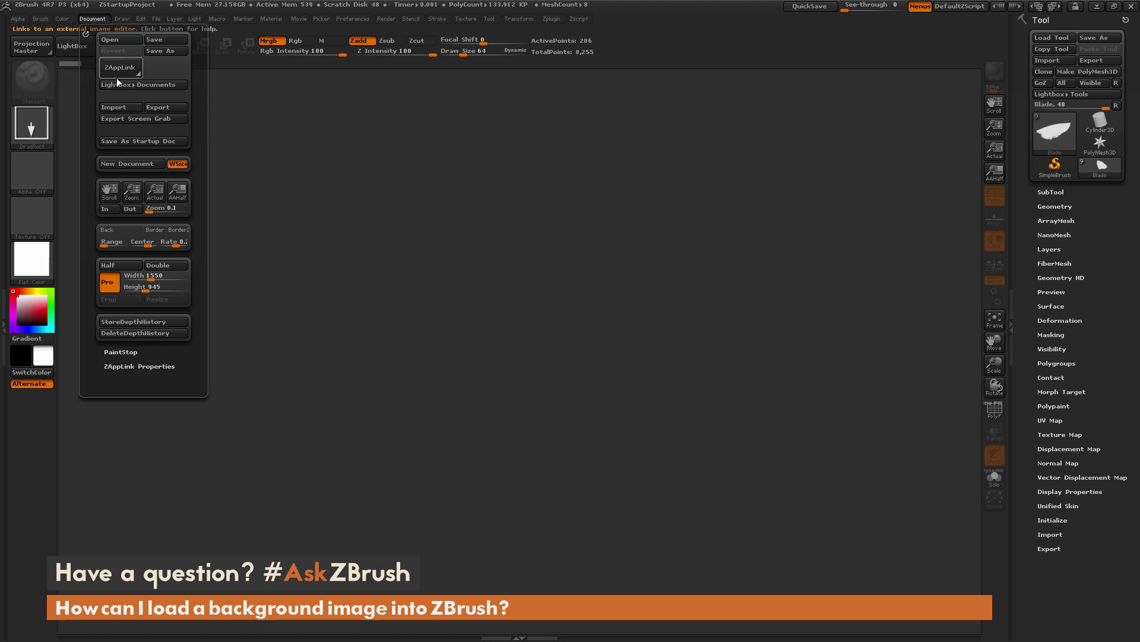
{"action": "left_click", "coordinate": [120, 108]}
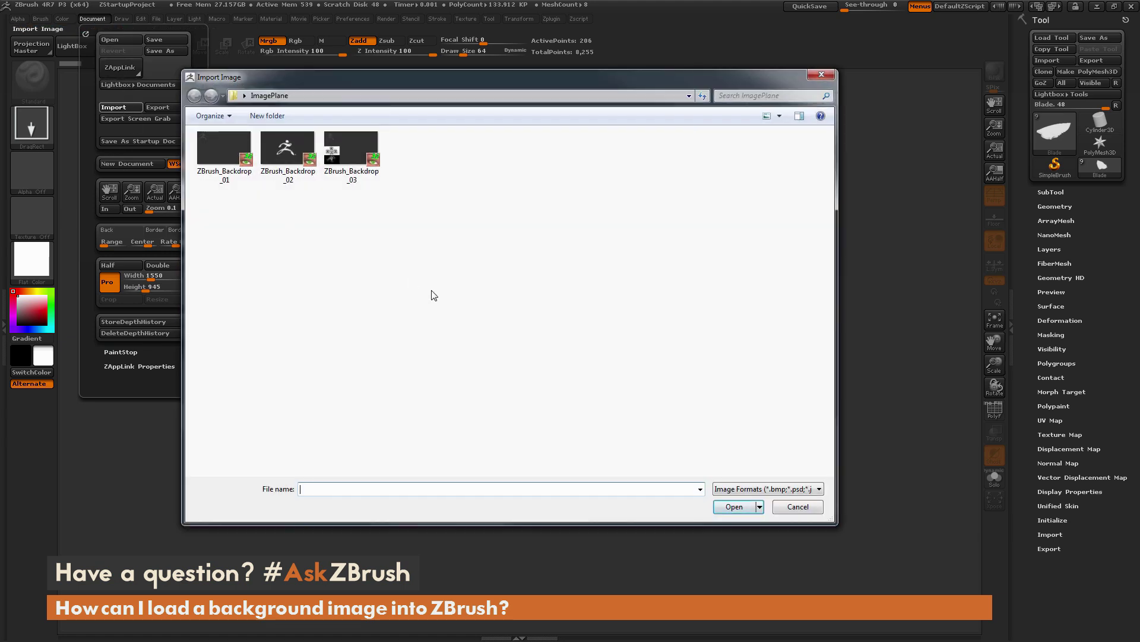
{"action": "left_click_drag", "start_coordinate": [385, 84], "coordinate": [423, 99]}
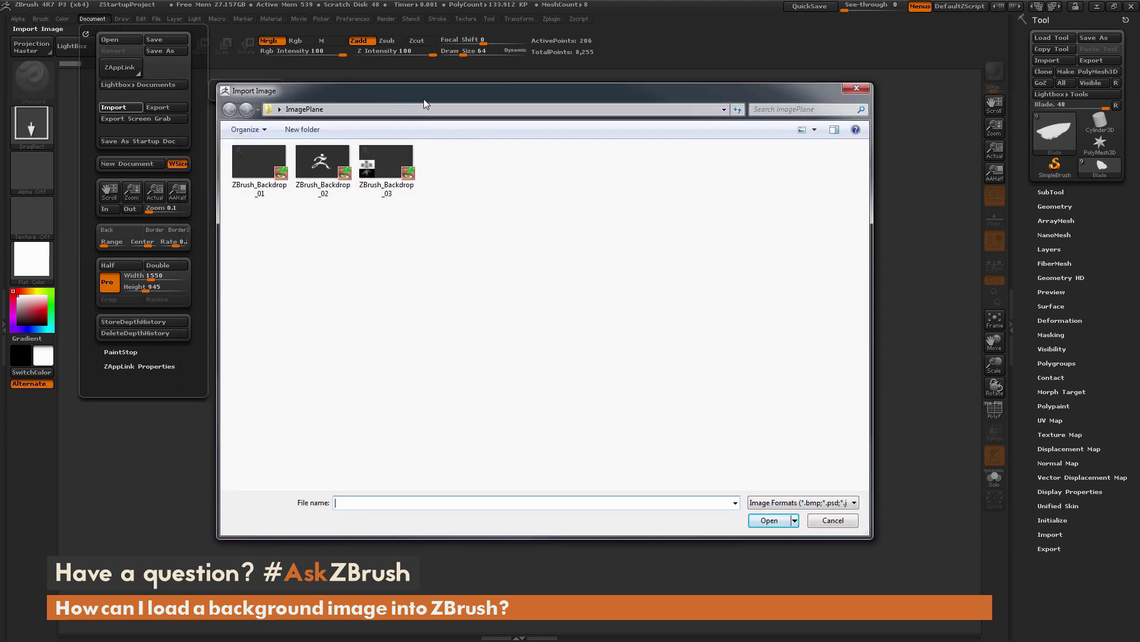
{"action": "left_click", "coordinate": [267, 166]}
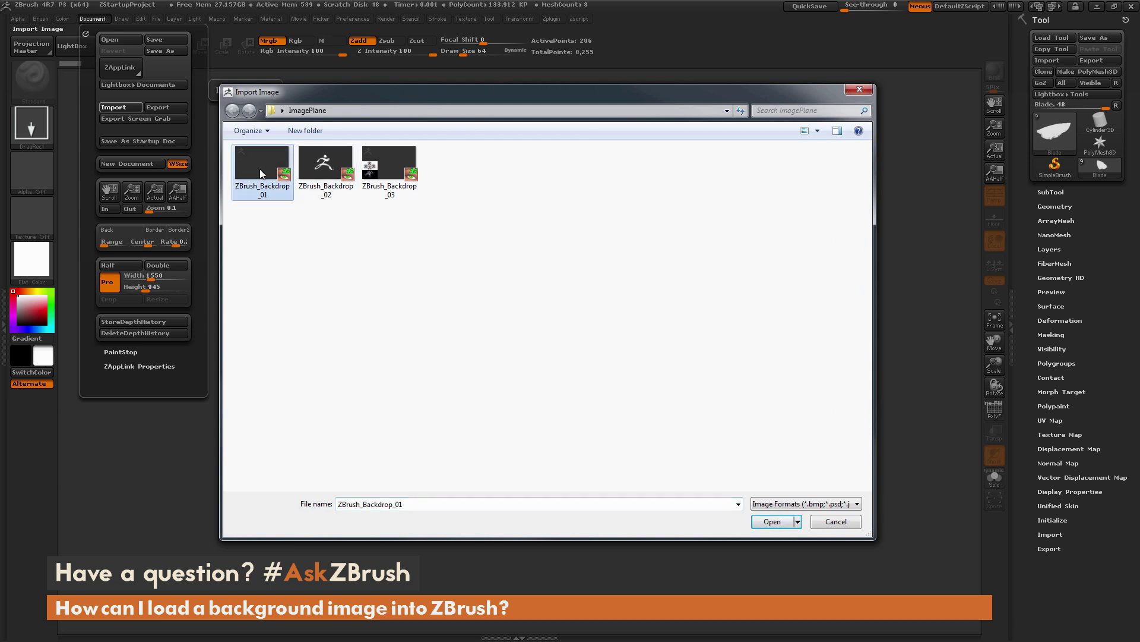
{"action": "double_click", "coordinate": [261, 172]}
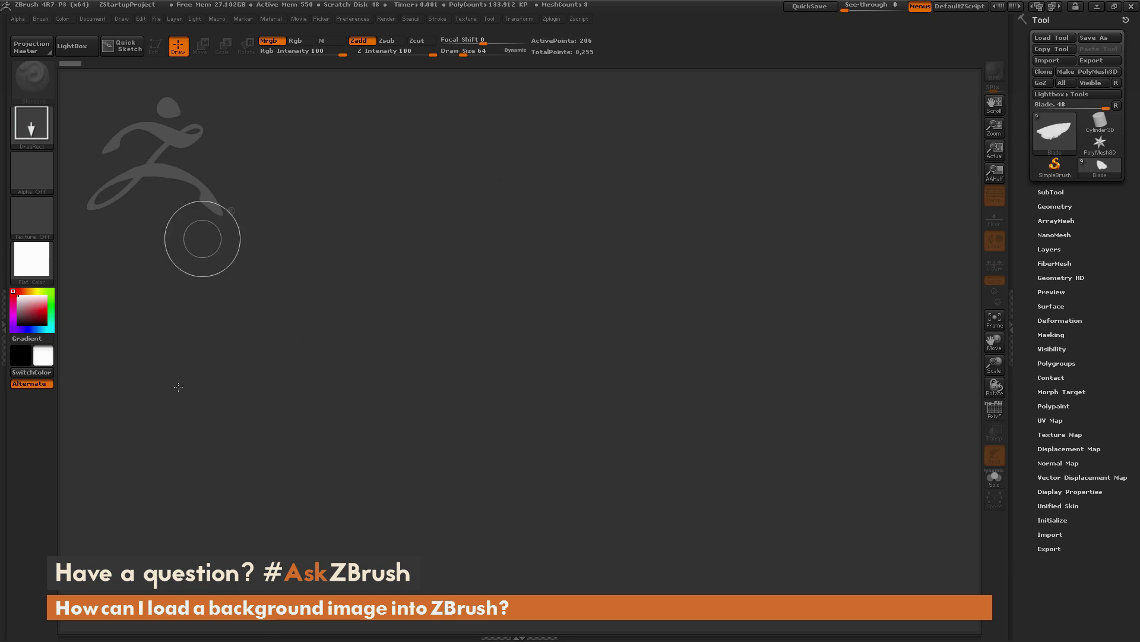
Create a second document layer on top of the layer that holds the background image.
{"action": "left_click", "coordinate": [175, 19]}
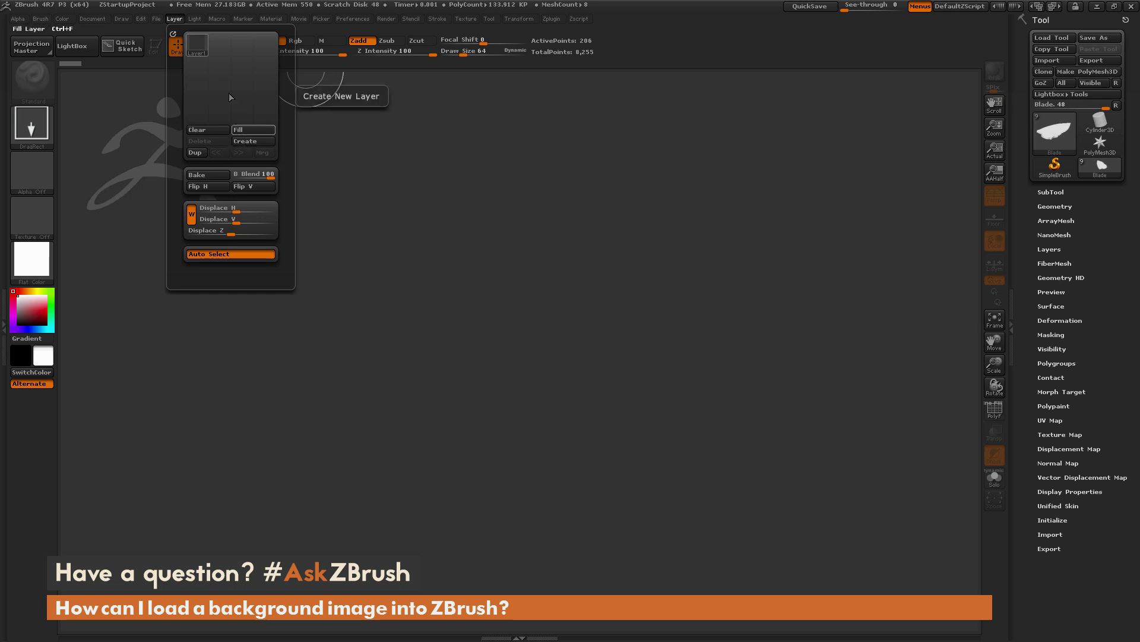
{"action": "mouse_move", "coordinate": [197, 50]}
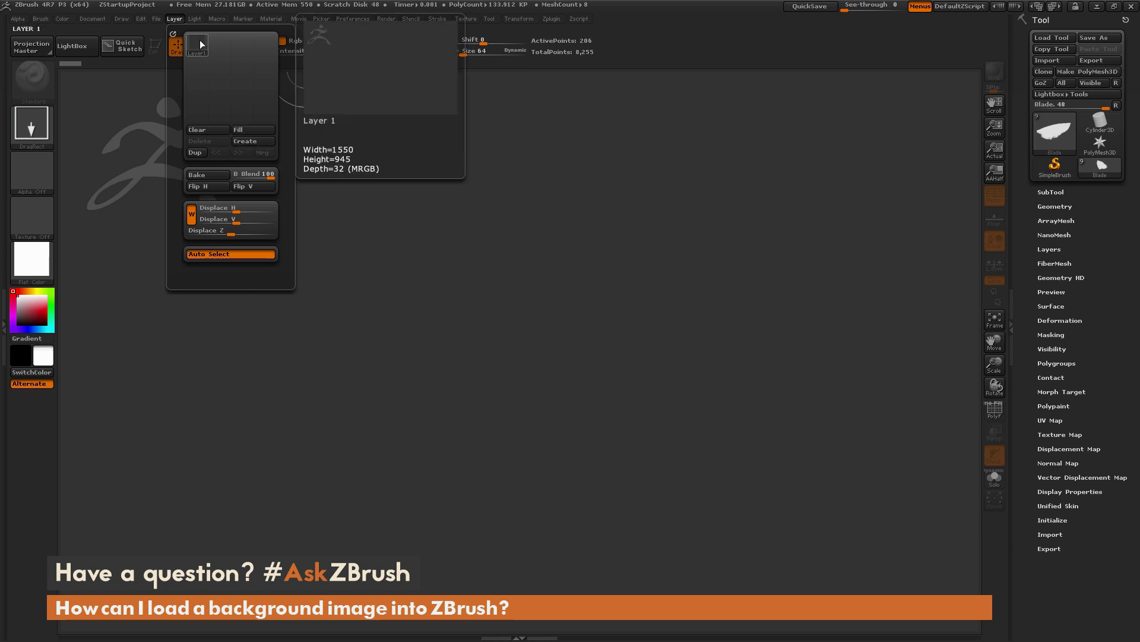
{"action": "left_click", "coordinate": [250, 140]}
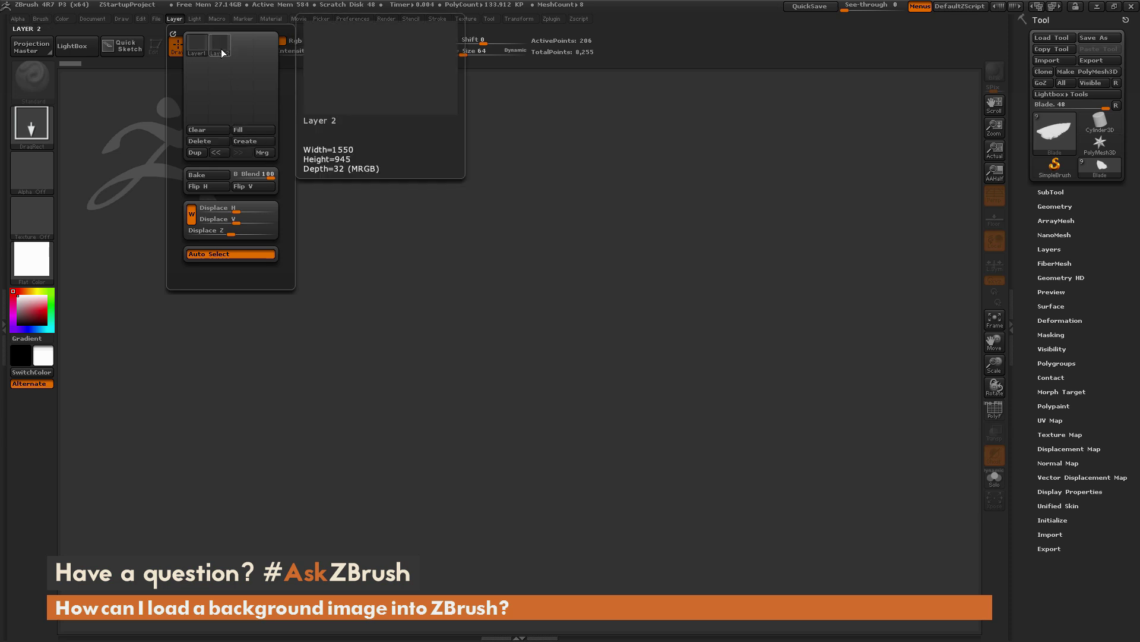
{"action": "mouse_move", "coordinate": [193, 49]}
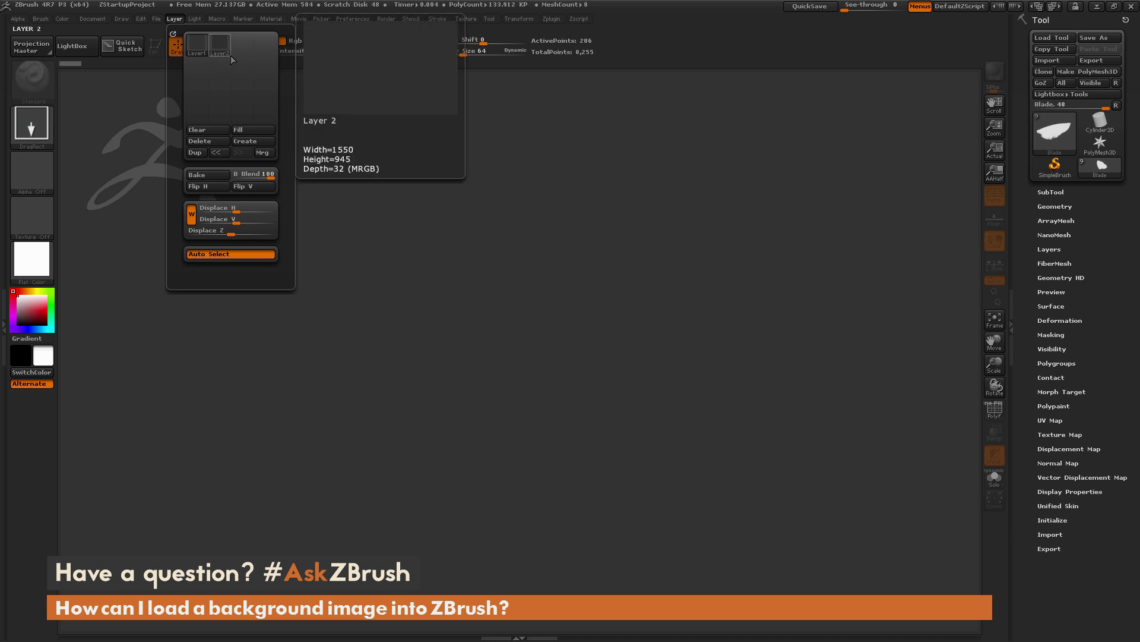
Set the material to MatCap Gray, draw the knife on Layer 2 in Edit mode, and orient it to a side view.
{"action": "left_click", "coordinate": [49, 264]}
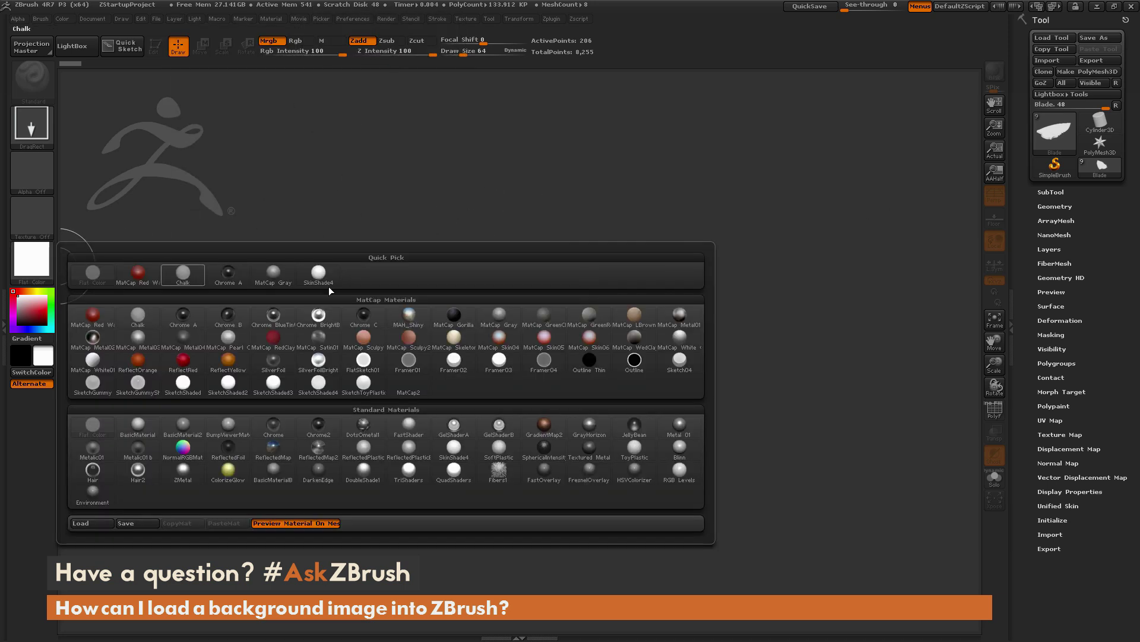
{"action": "left_click", "coordinate": [499, 314]}
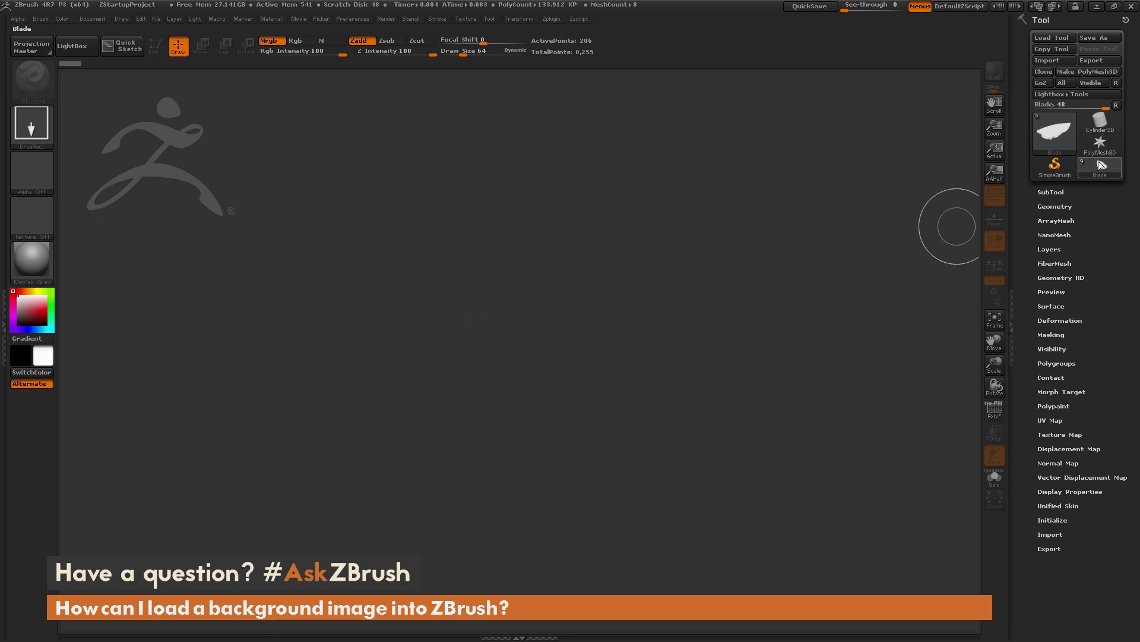
{"action": "left_click_drag", "start_coordinate": [509, 276], "coordinate": [570, 315]}
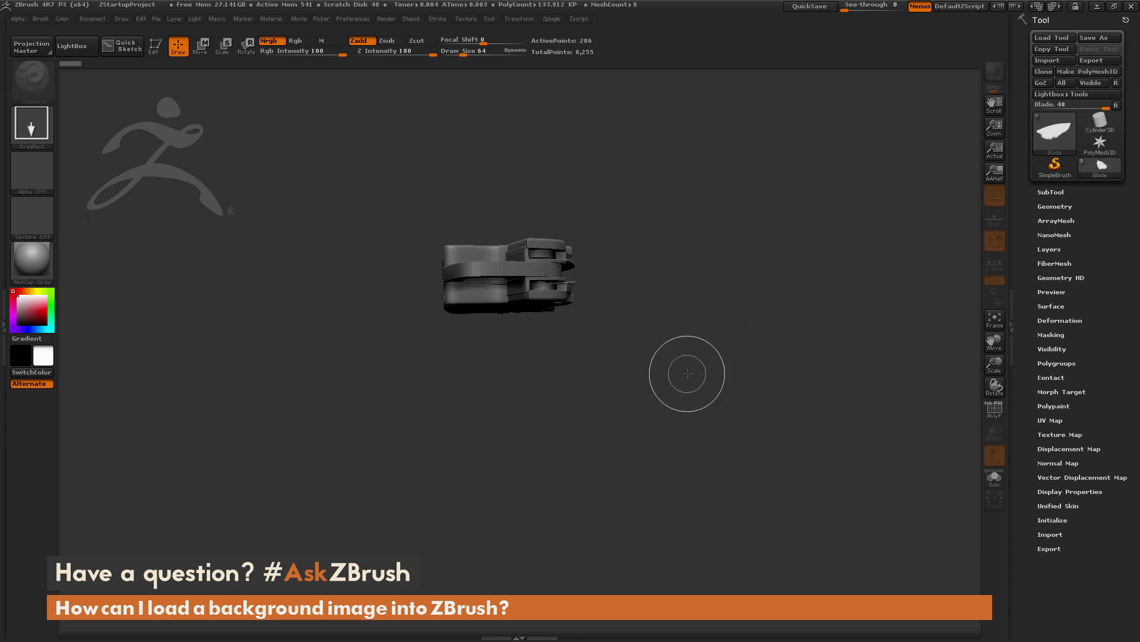
{"action": "left_click", "coordinate": [155, 47]}
{"action": "left_click_drag", "start_coordinate": [715, 310], "coordinate": [666, 402]}
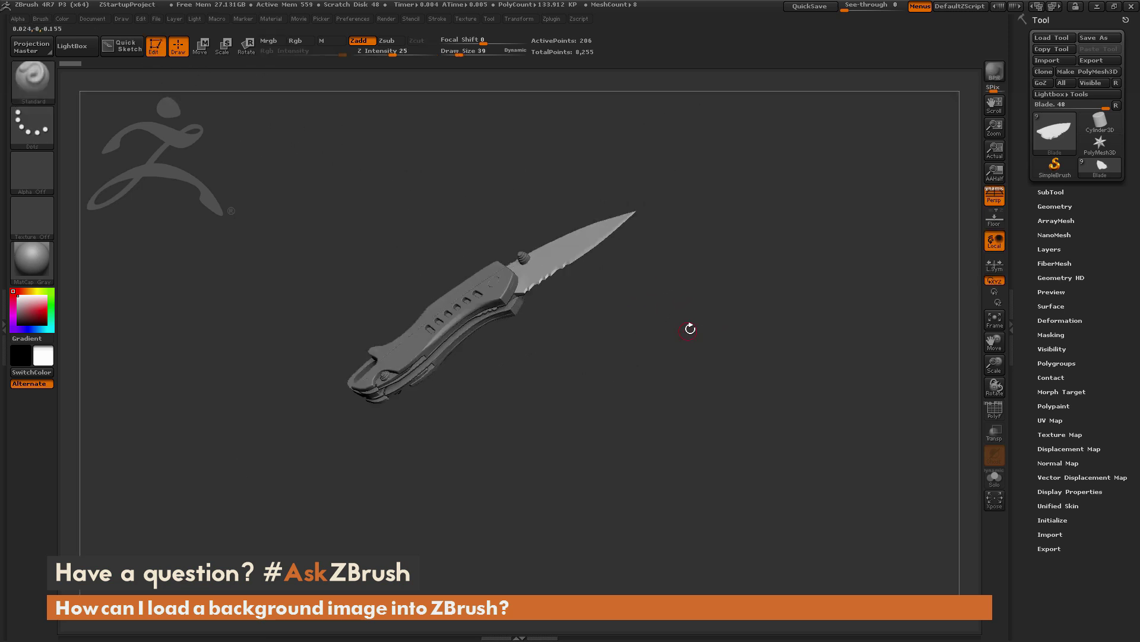
{"action": "left_click_drag", "start_coordinate": [690, 328], "coordinate": [691, 406]}
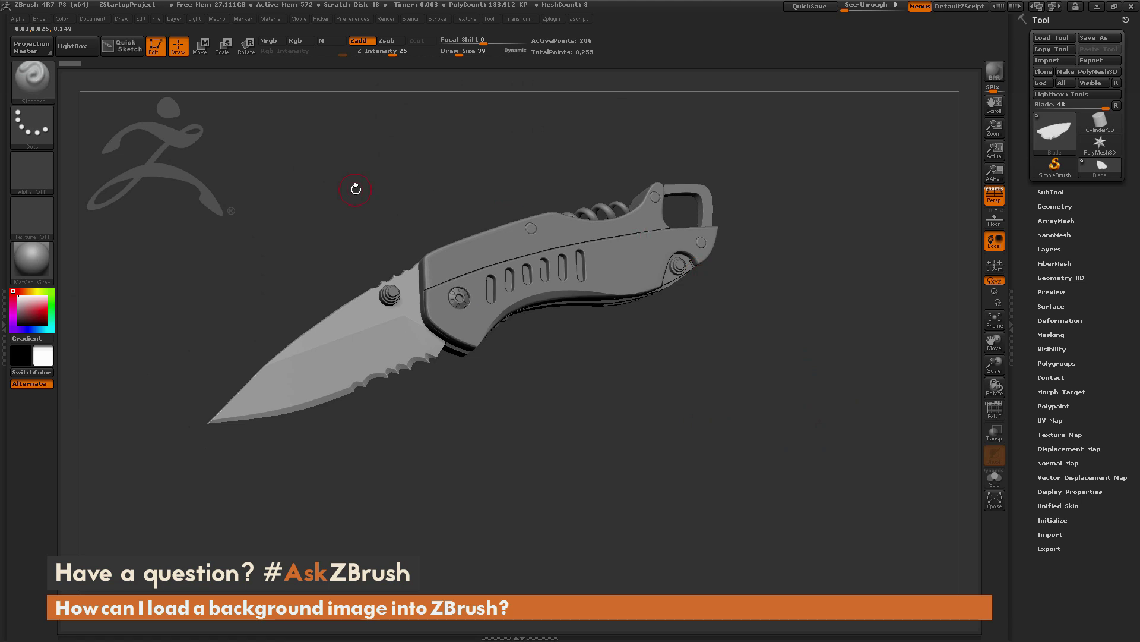
Switch to the Flat Color material and import ZBrush_Backdrop_02 as the background image on Layer 1.
{"action": "left_click", "coordinate": [32, 261]}
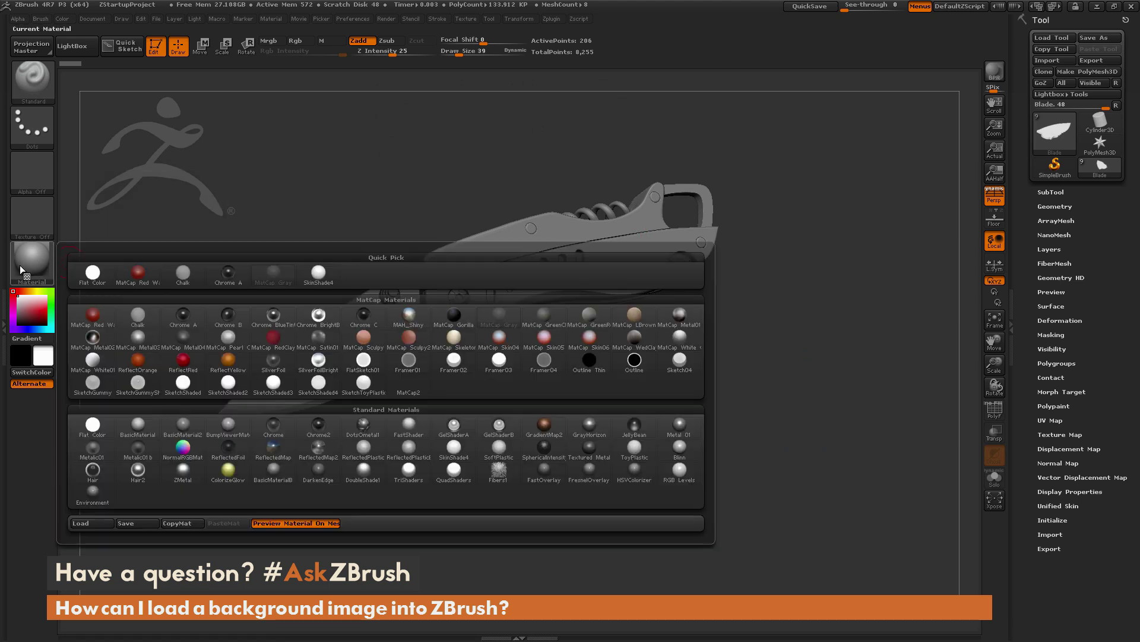
{"action": "left_click", "coordinate": [92, 425]}
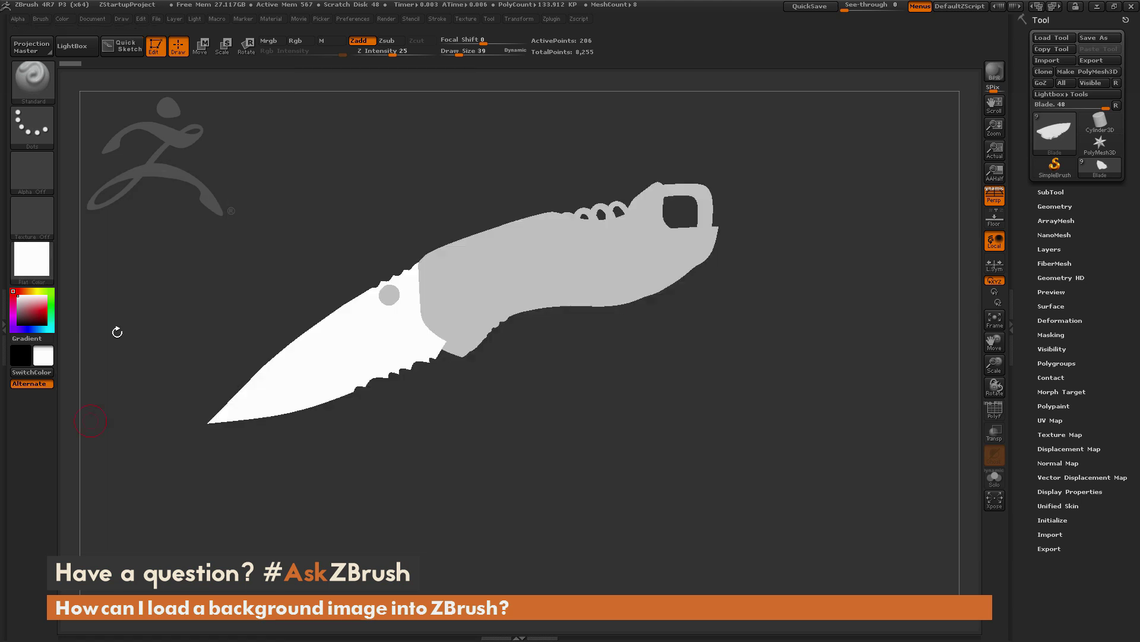
{"action": "left_click", "coordinate": [175, 19]}
{"action": "left_click", "coordinate": [195, 54]}
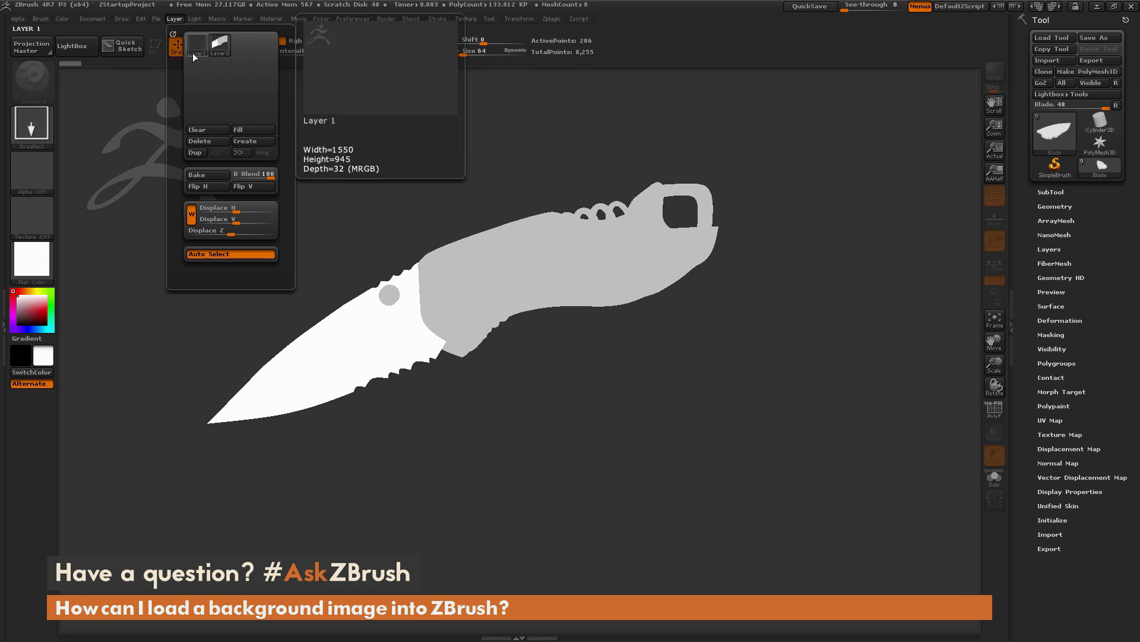
{"action": "left_click", "coordinate": [92, 18]}
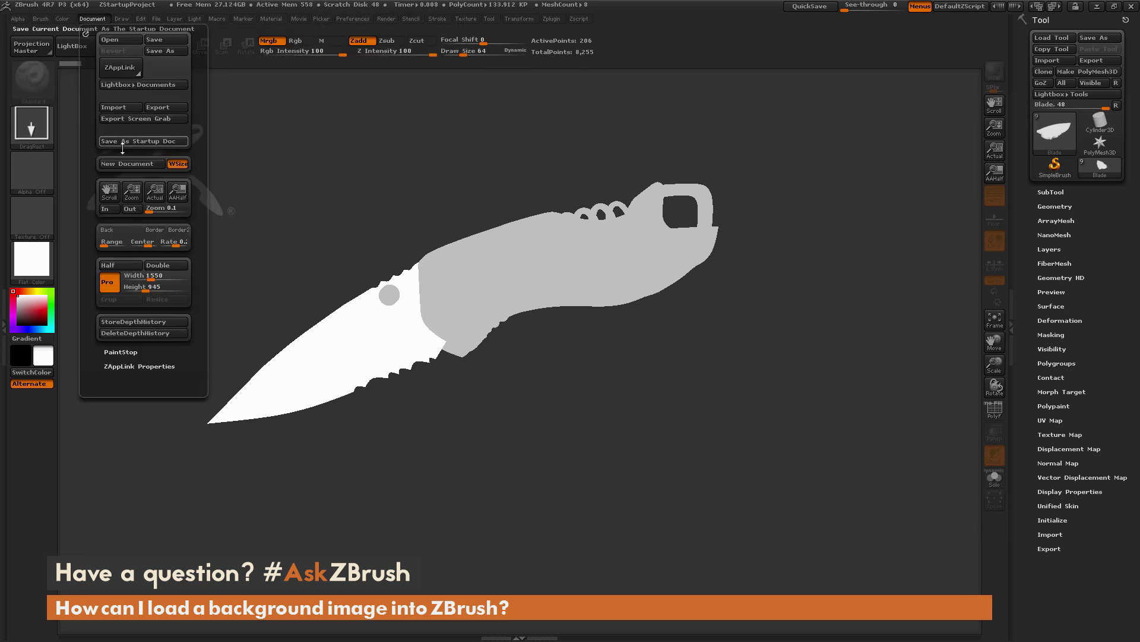
{"action": "left_click", "coordinate": [113, 106]}
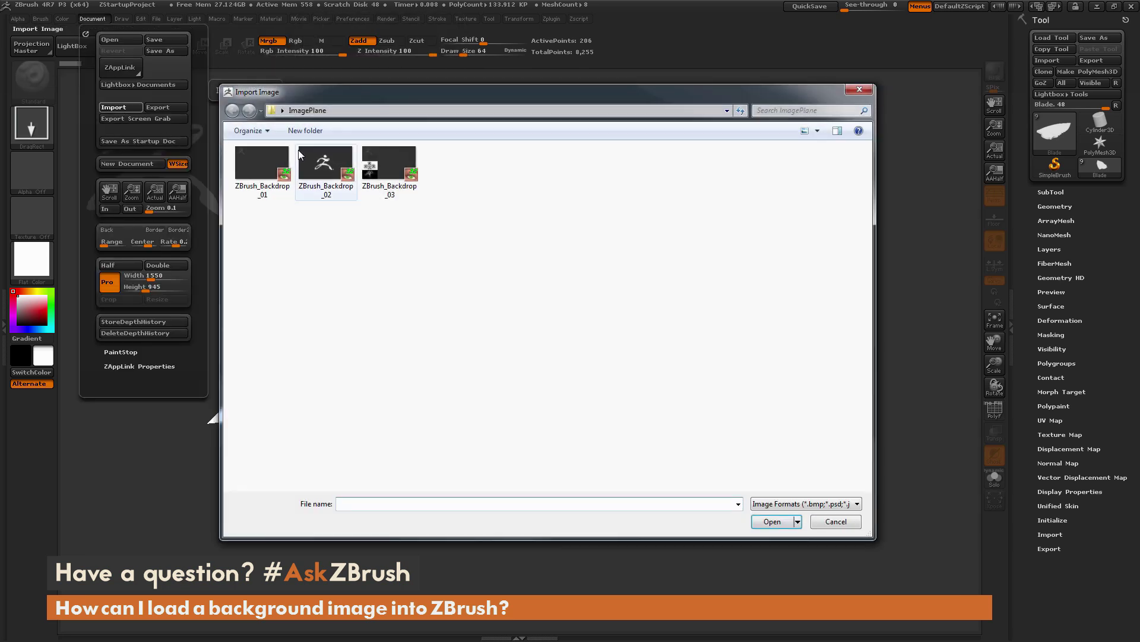
{"action": "double_click", "coordinate": [334, 168]}
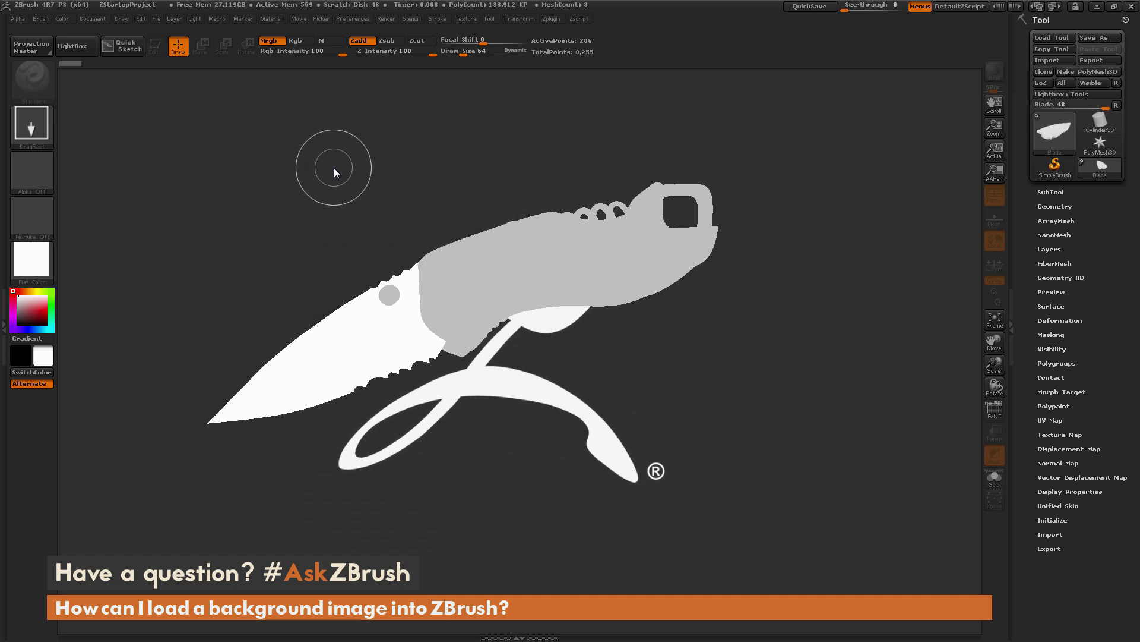
Select Layer 2, set the material to MatCap Gray, and clear the dropped knife from that layer.
{"action": "left_click", "coordinate": [175, 19]}
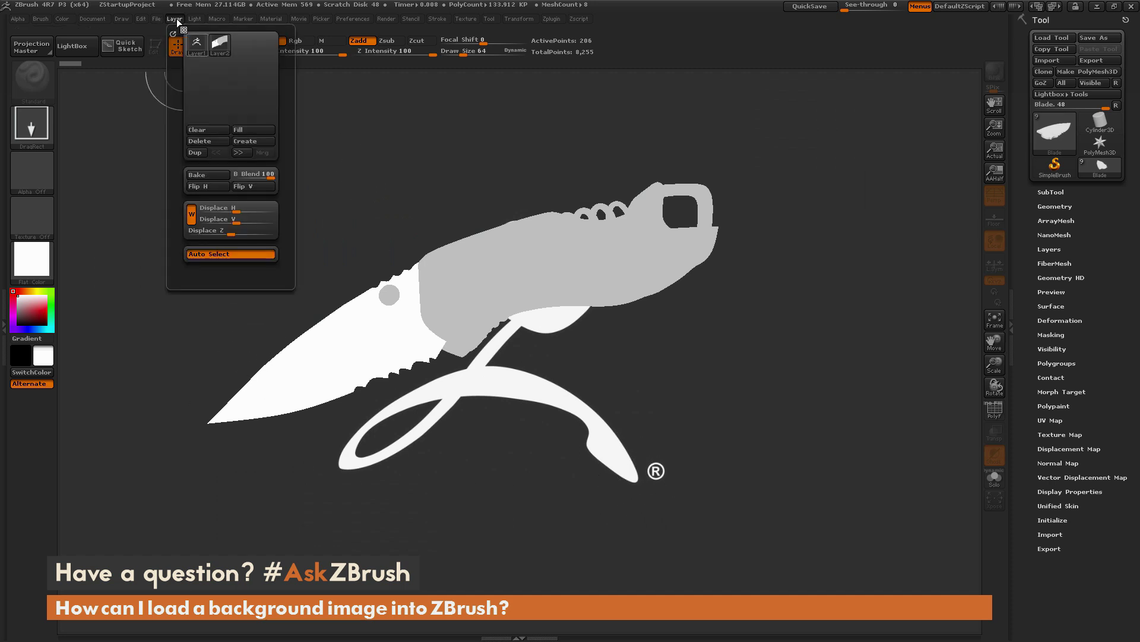
{"action": "left_click", "coordinate": [219, 45]}
{"action": "left_click", "coordinate": [207, 186]}
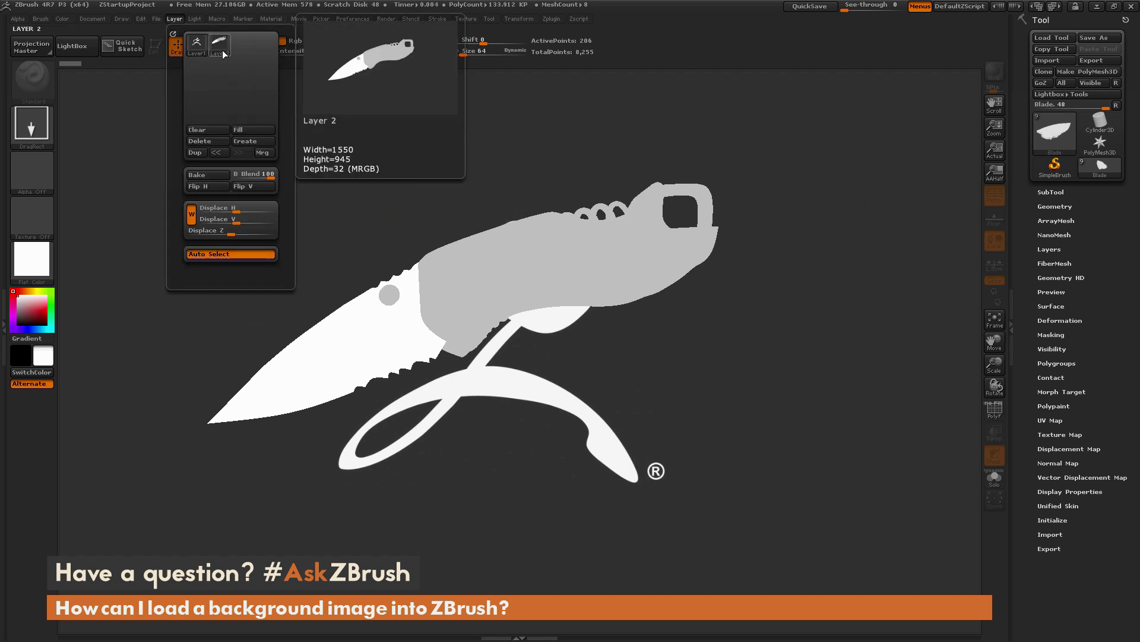
{"action": "left_click", "coordinate": [31, 260]}
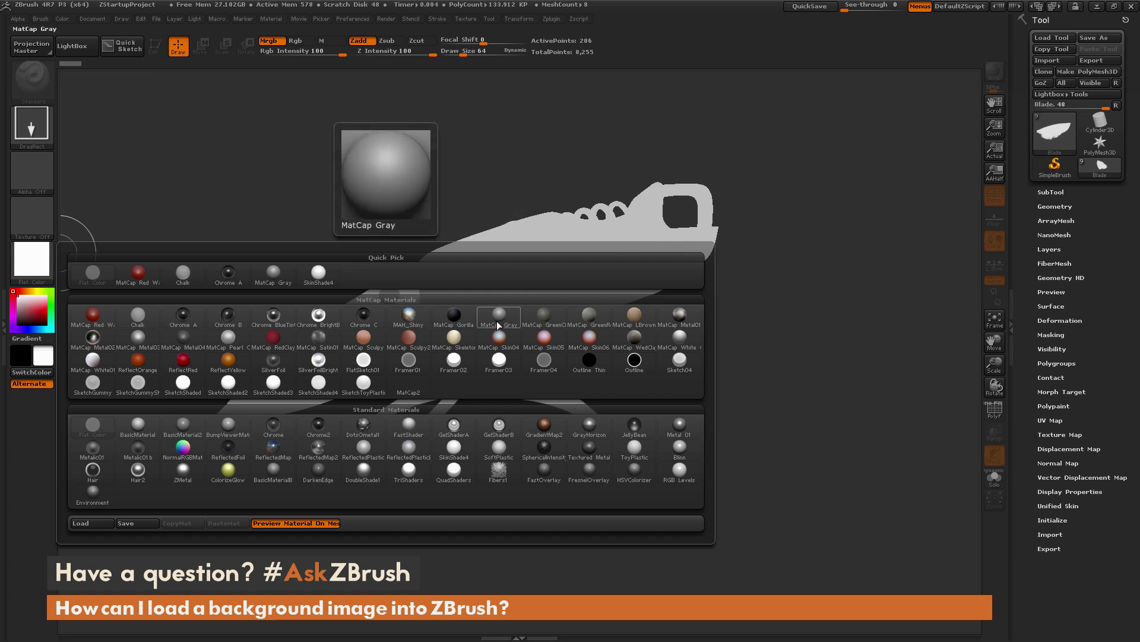
{"action": "left_click", "coordinate": [514, 329]}
{"action": "key", "text": "ctrl+n"}
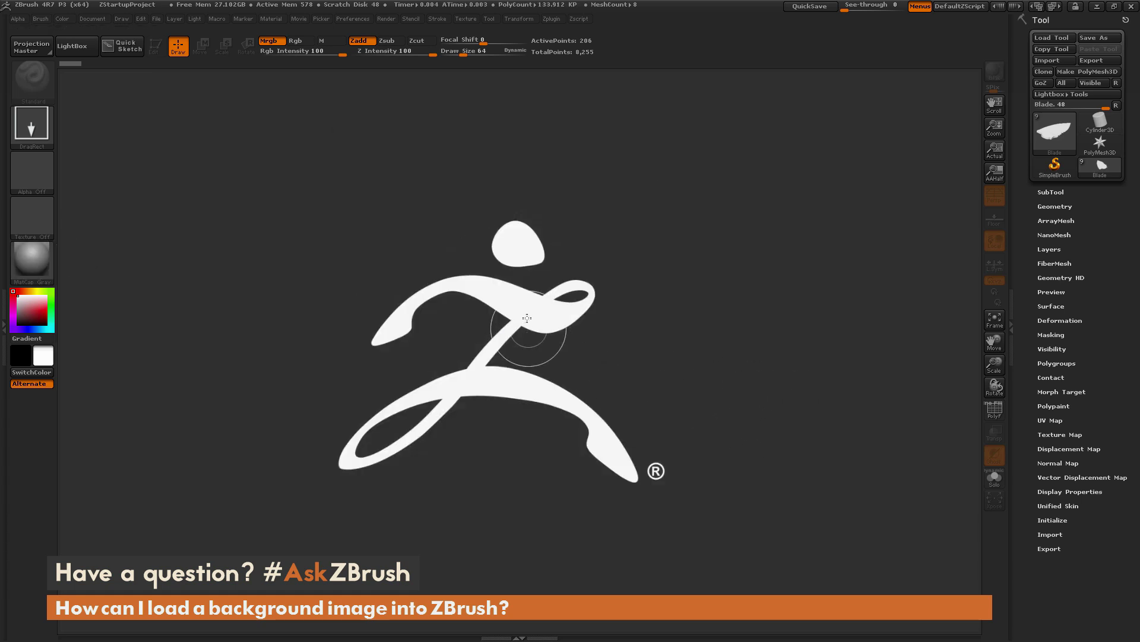
Draw the knife on Layer 2 in Edit mode and rotate it over the logo backdrop.
{"action": "left_click_drag", "start_coordinate": [516, 312], "coordinate": [535, 271]}
{"action": "key", "text": "t"}
{"action": "mouse_move", "coordinate": [664, 344]}
{"action": "left_mouse_down"}
{"action": "mouse_move", "coordinate": [764, 377]}
{"action": "mouse_move", "coordinate": [775, 355]}
{"action": "mouse_move", "coordinate": [804, 471]}
{"action": "mouse_move", "coordinate": [804, 420]}
{"action": "mouse_move", "coordinate": [904, 547]}
{"action": "mouse_move", "coordinate": [683, 381]}
{"action": "mouse_move", "coordinate": [830, 420]}
{"action": "mouse_move", "coordinate": [398, 438]}
{"action": "mouse_move", "coordinate": [315, 411]}
{"action": "mouse_move", "coordinate": [521, 303]}
{"action": "left_mouse_up"}
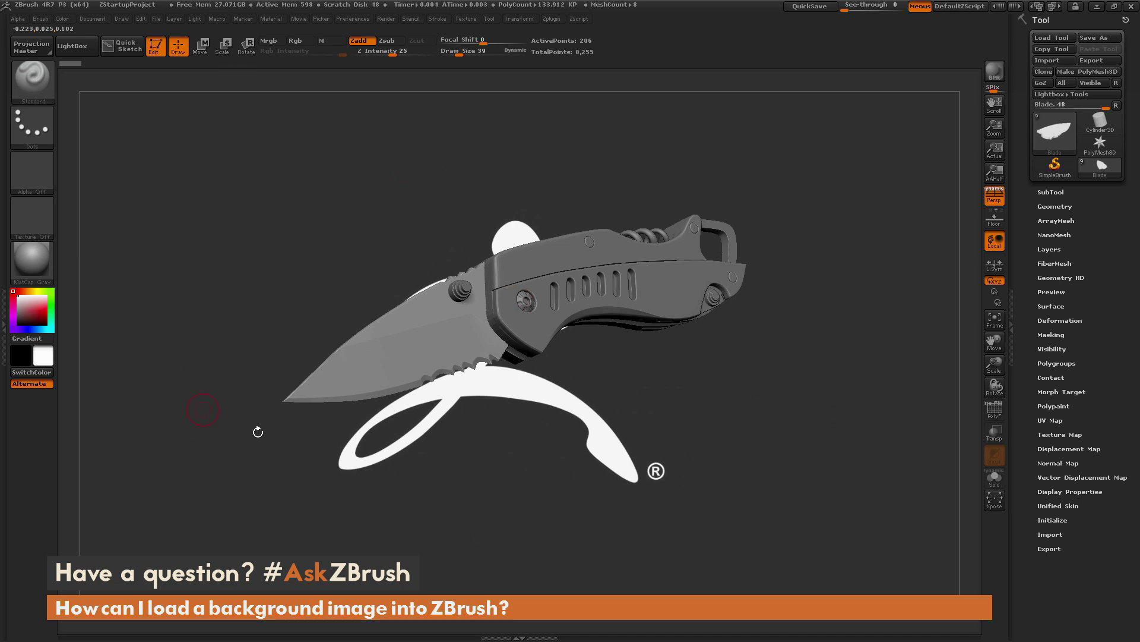
{"action": "left_click_drag", "start_coordinate": [258, 432], "coordinate": [331, 311]}
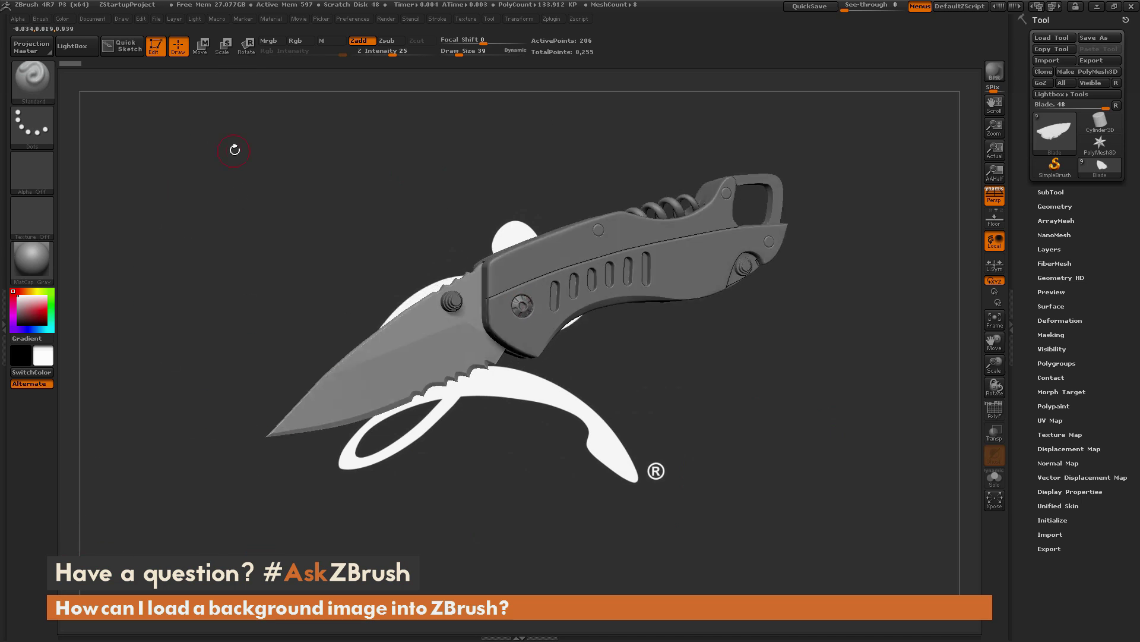
Switch to the Flat Color material and import ZBrush_Backdrop_03 as the background image on Layer 1.
{"action": "left_click", "coordinate": [19, 255]}
{"action": "left_click", "coordinate": [93, 427]}
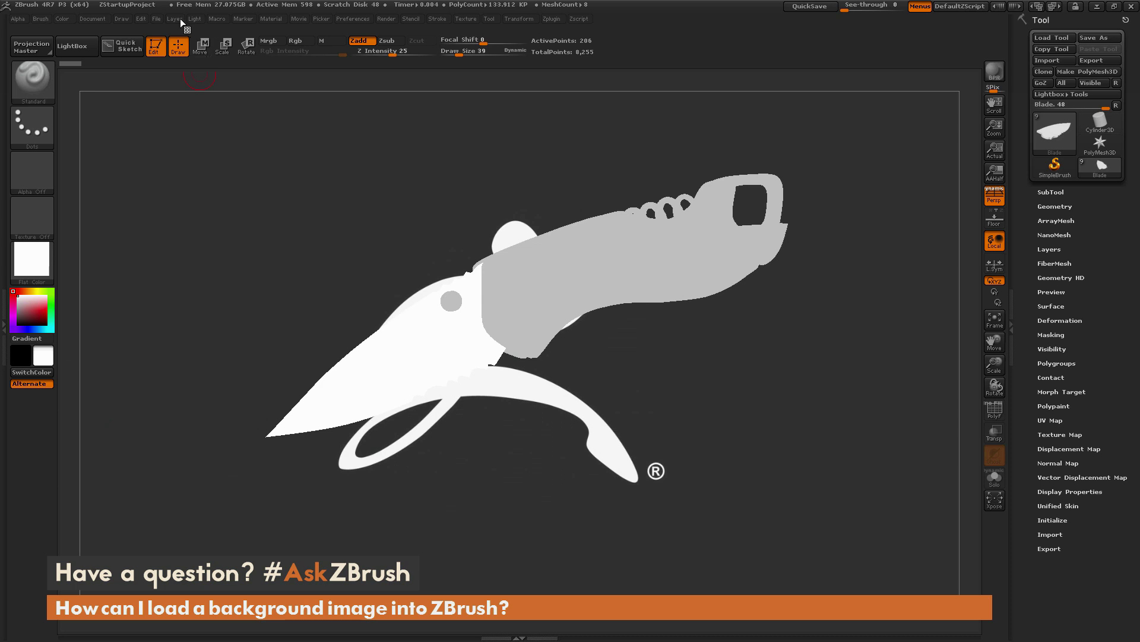
{"action": "left_click", "coordinate": [180, 19]}
{"action": "left_click", "coordinate": [197, 51]}
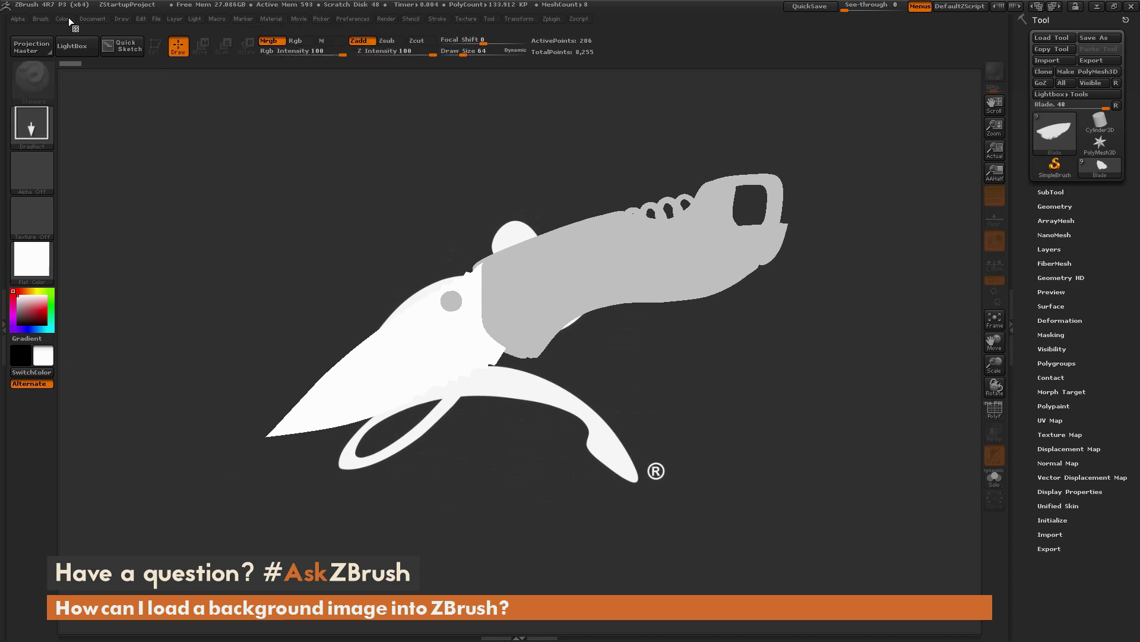
{"action": "left_click", "coordinate": [92, 18]}
{"action": "left_click", "coordinate": [115, 106]}
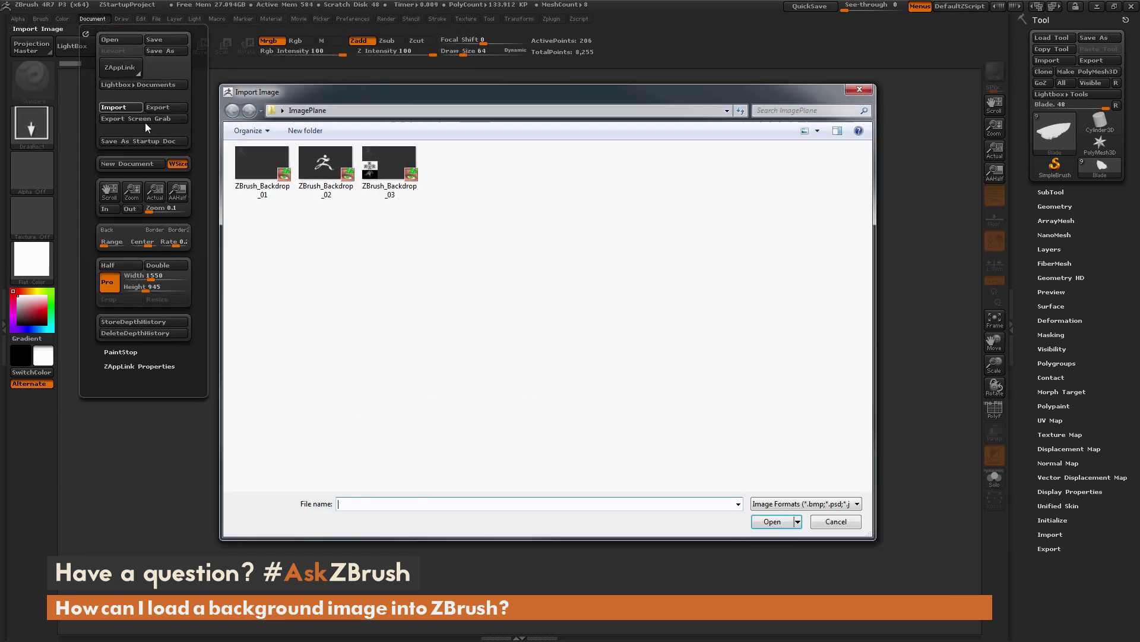
{"action": "double_click", "coordinate": [390, 162]}
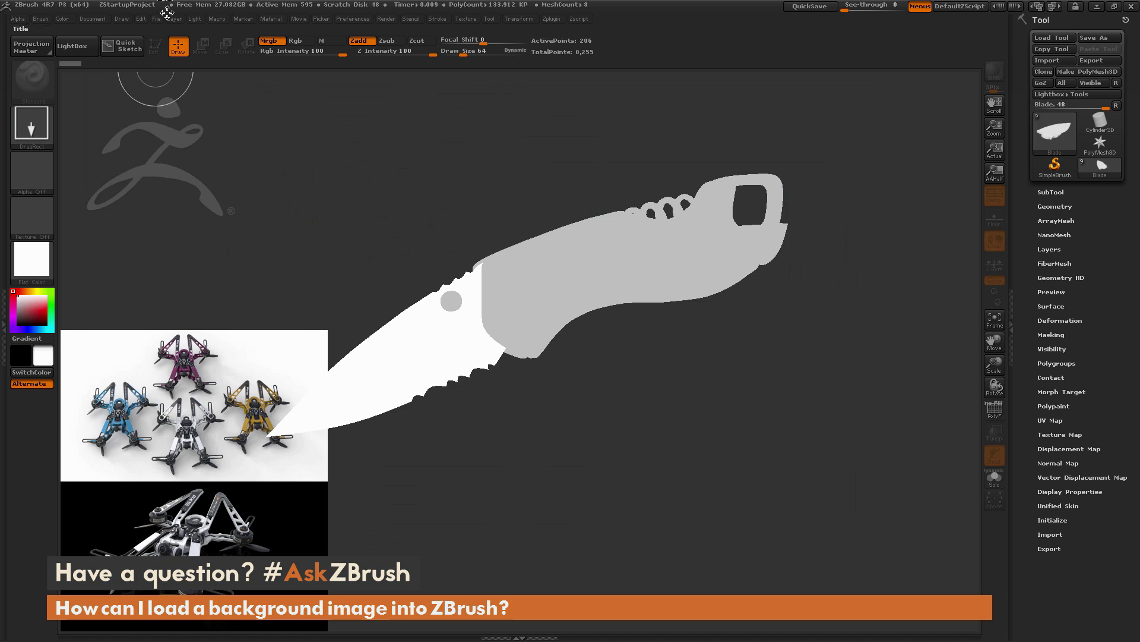
Select Layer 2, set the material to MatCap Gray, and clear the dropped knife from the layer.
{"action": "left_click", "coordinate": [175, 19]}
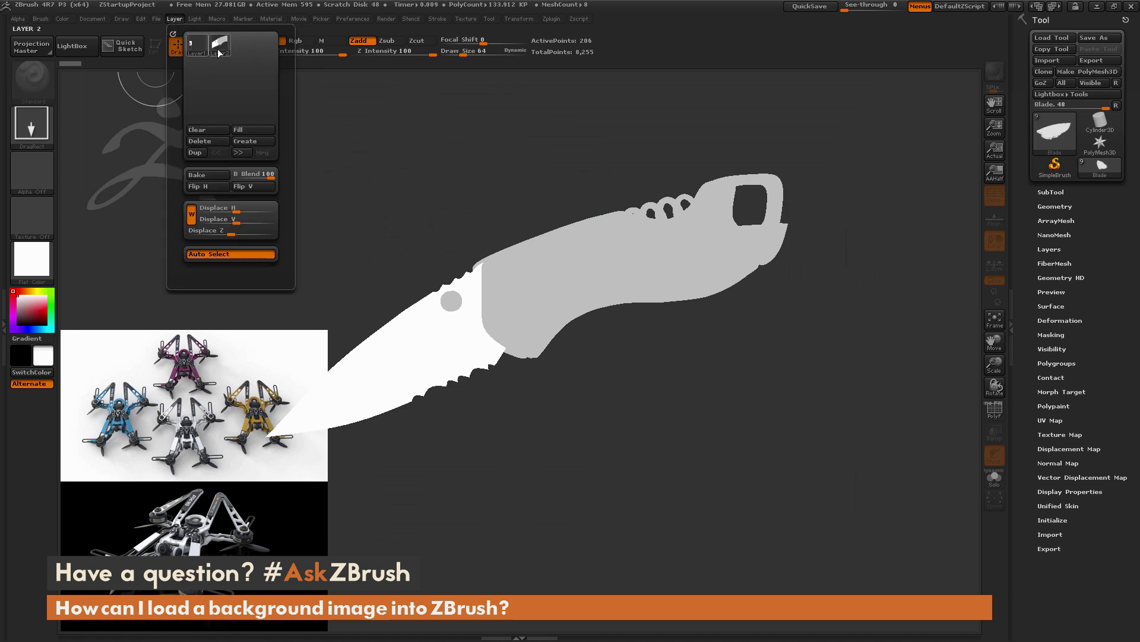
{"action": "left_click", "coordinate": [31, 260]}
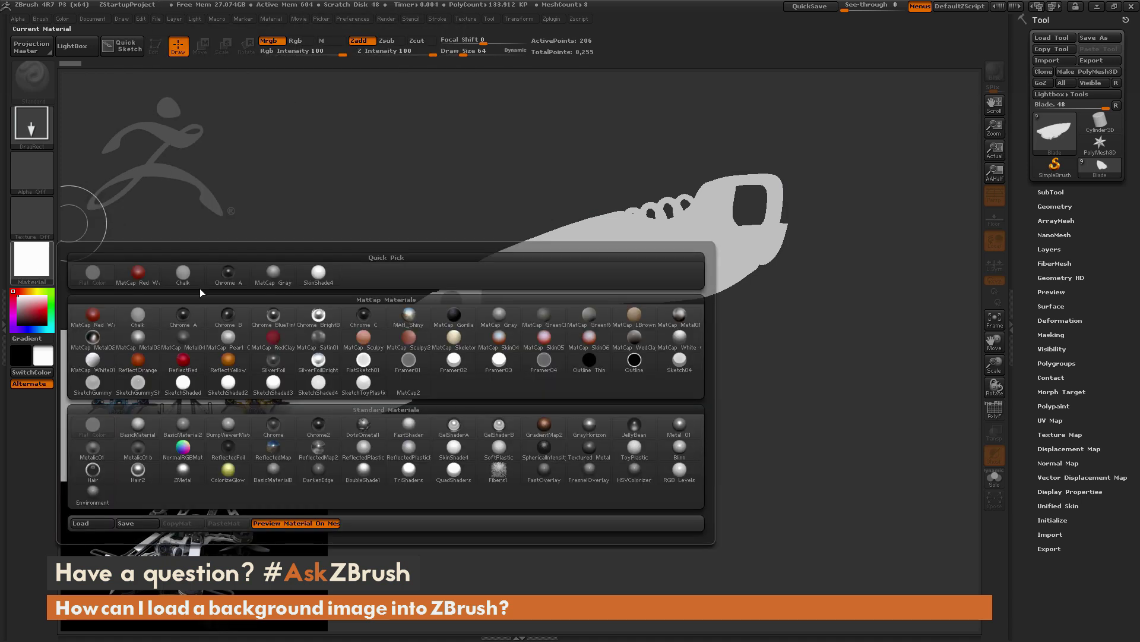
{"action": "left_click", "coordinate": [499, 315]}
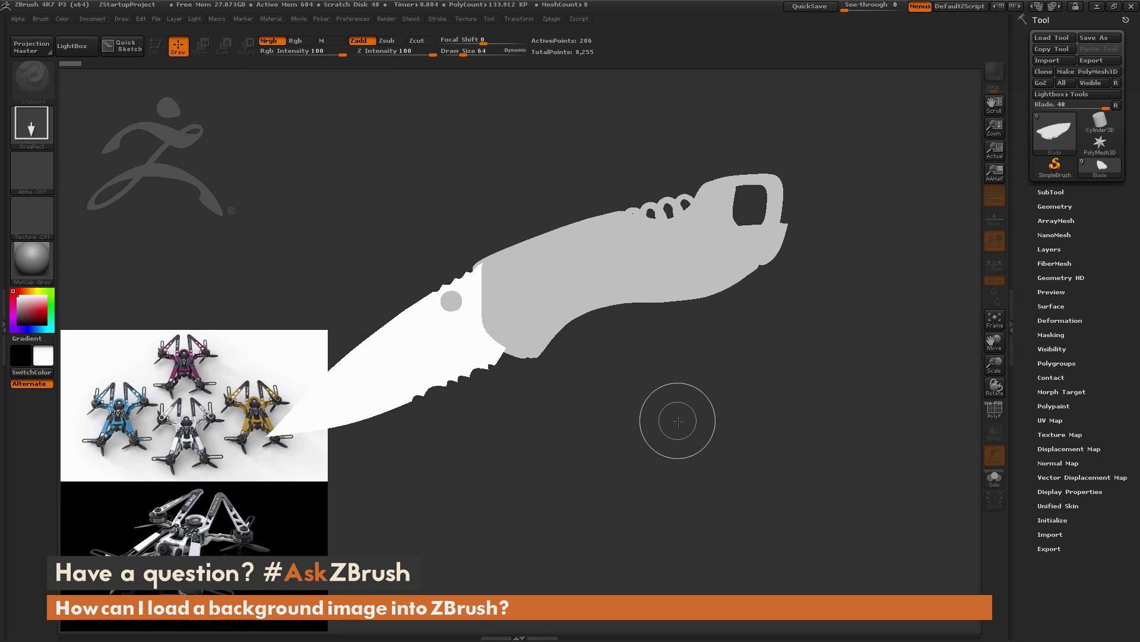
{"action": "key", "text": "ctrl+n"}
Draw the knife on the cleared layer in Edit mode and make its Shell subtool active.
{"action": "mouse_move", "coordinate": [617, 278]}
{"action": "left_mouse_down"}
{"action": "mouse_move", "coordinate": [683, 428]}
{"action": "mouse_move", "coordinate": [781, 396]}
{"action": "mouse_move", "coordinate": [682, 473]}
{"action": "mouse_move", "coordinate": [704, 512]}
{"action": "mouse_move", "coordinate": [718, 488]}
{"action": "mouse_move", "coordinate": [793, 470]}
{"action": "mouse_move", "coordinate": [564, 553]}
{"action": "mouse_move", "coordinate": [494, 443]}
{"action": "mouse_move", "coordinate": [680, 478]}
{"action": "left_mouse_up"}
{"action": "key", "text": "t"}
{"action": "left_click", "coordinate": [596, 308], "text": "alt"}
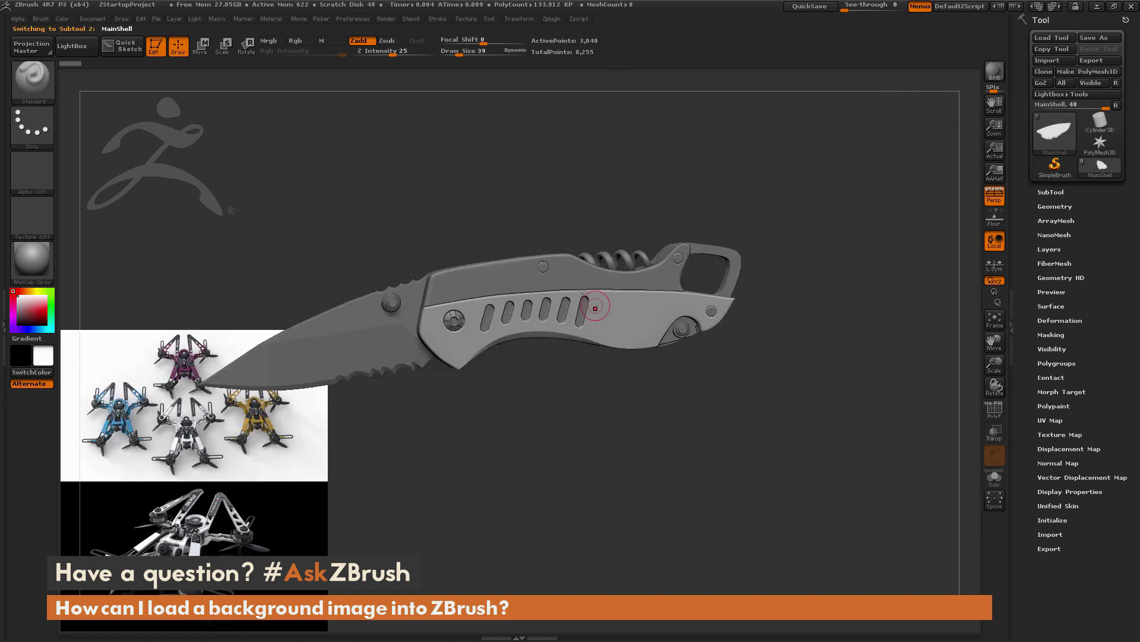
{"action": "left_click", "coordinate": [595, 309], "text": "alt"}
{"action": "left_click_drag", "start_coordinate": [613, 390], "coordinate": [695, 486]}
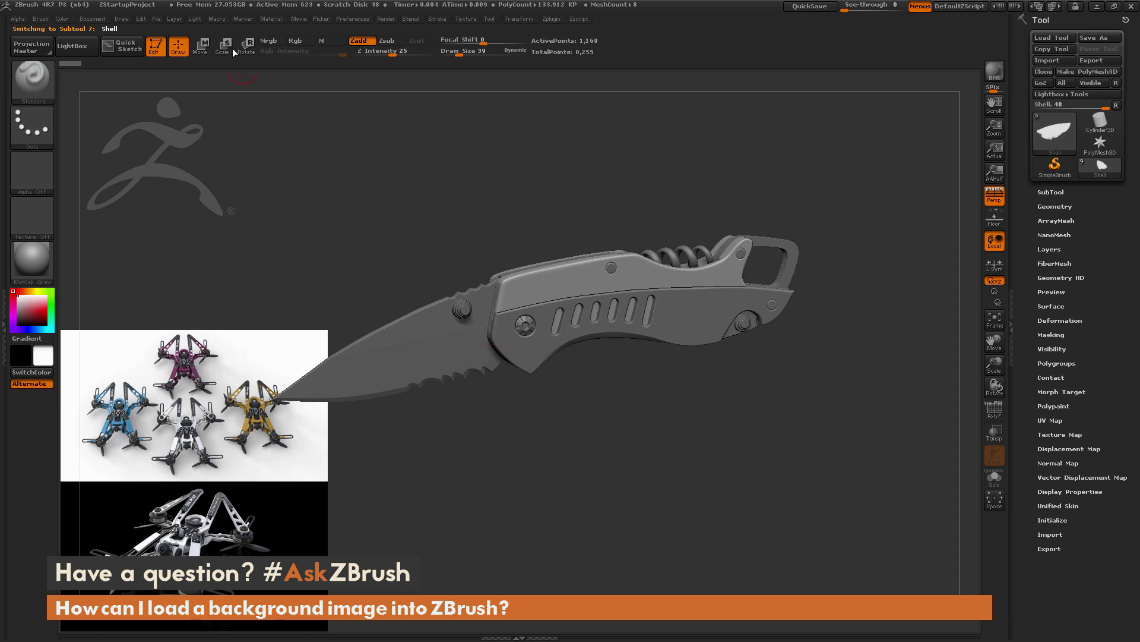
{"action": "left_click", "coordinate": [158, 19]}
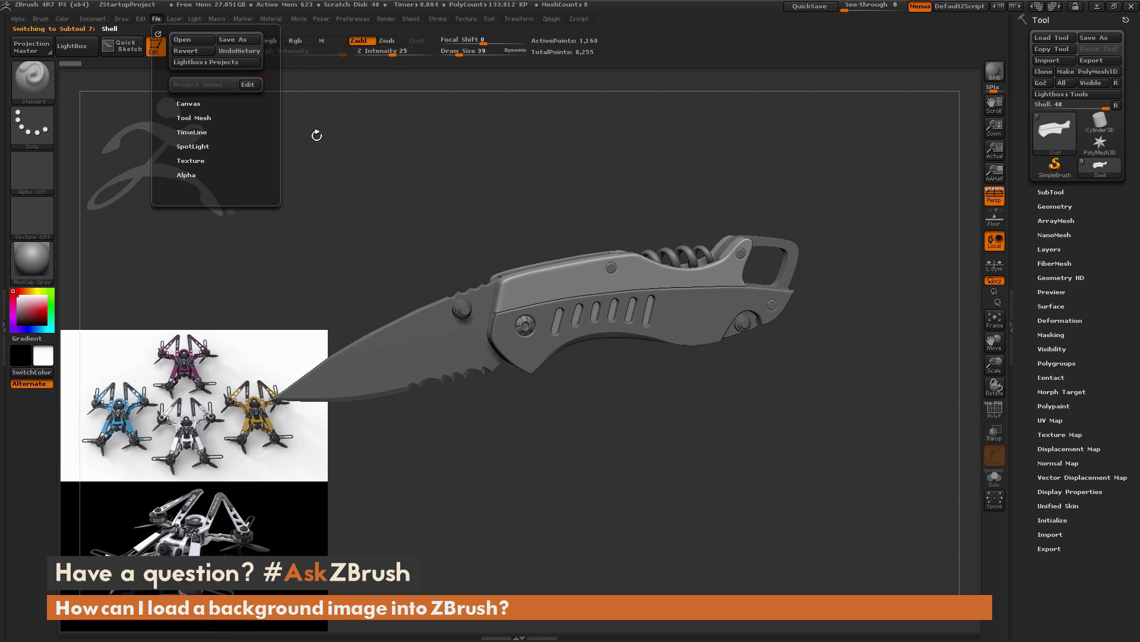
{"action": "left_click", "coordinate": [174, 18]}
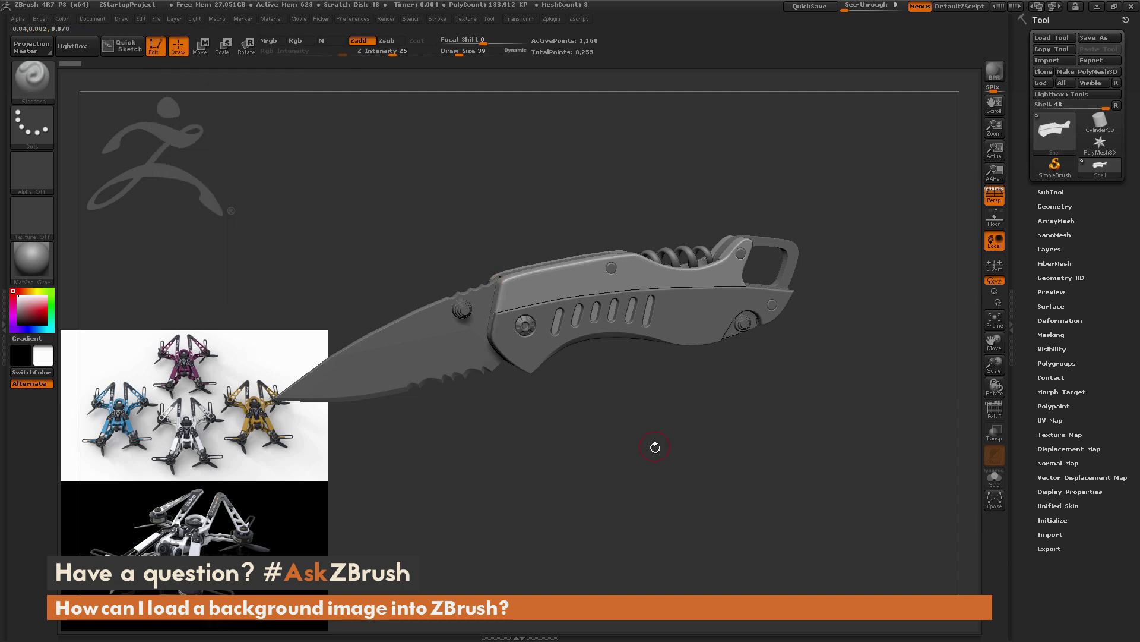
{"action": "left_click_drag", "start_coordinate": [657, 451], "coordinate": [234, 203]}
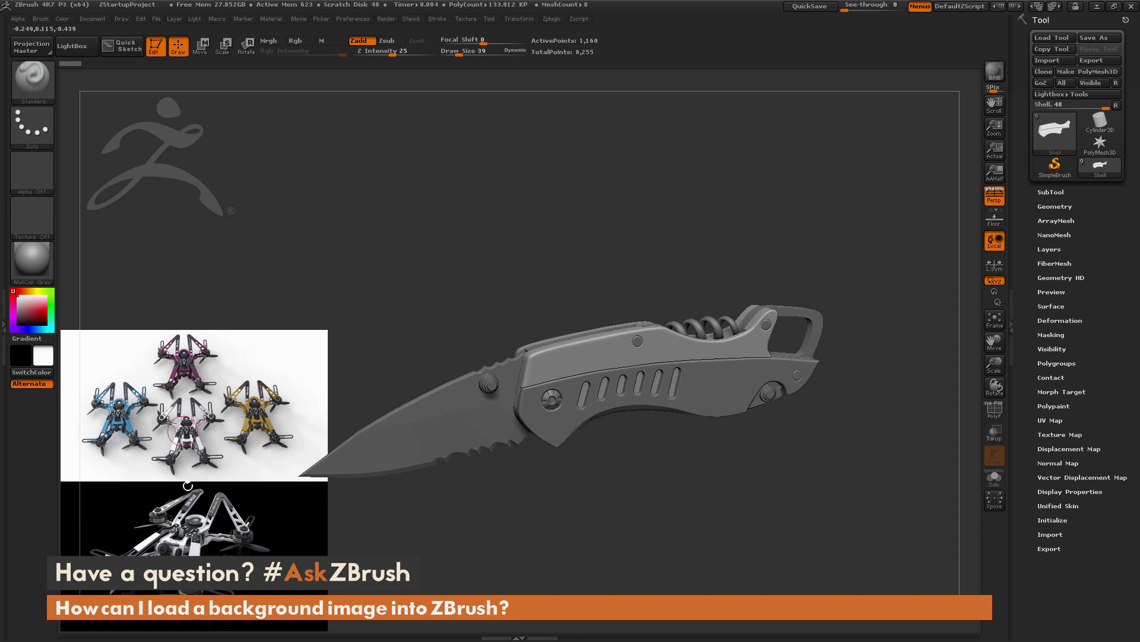
{"action": "left_click_drag", "start_coordinate": [669, 563], "coordinate": [342, 491]}
{"action": "left_click_drag", "start_coordinate": [561, 441], "coordinate": [323, 199]}
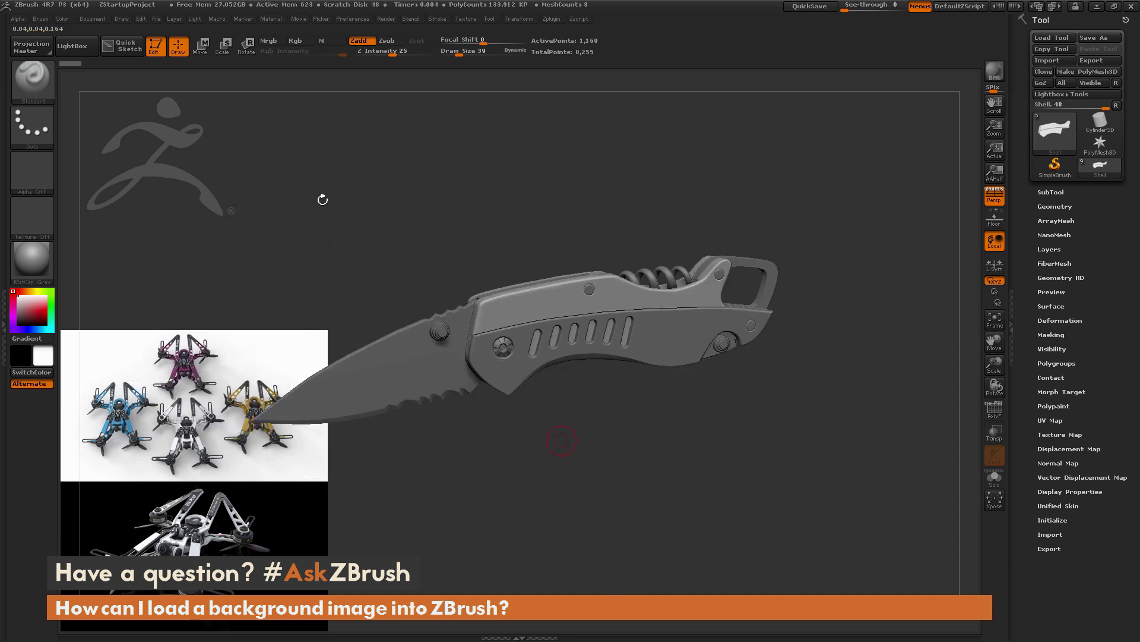
Switch the active tool to the PolyMesh3D star, rotate it, and return to the knife.
{"action": "left_click", "coordinate": [1099, 144]}
{"action": "left_click_drag", "start_coordinate": [728, 343], "coordinate": [790, 348]}
{"action": "left_click", "coordinate": [1100, 166]}
{"action": "left_click_drag", "start_coordinate": [862, 317], "coordinate": [819, 227]}
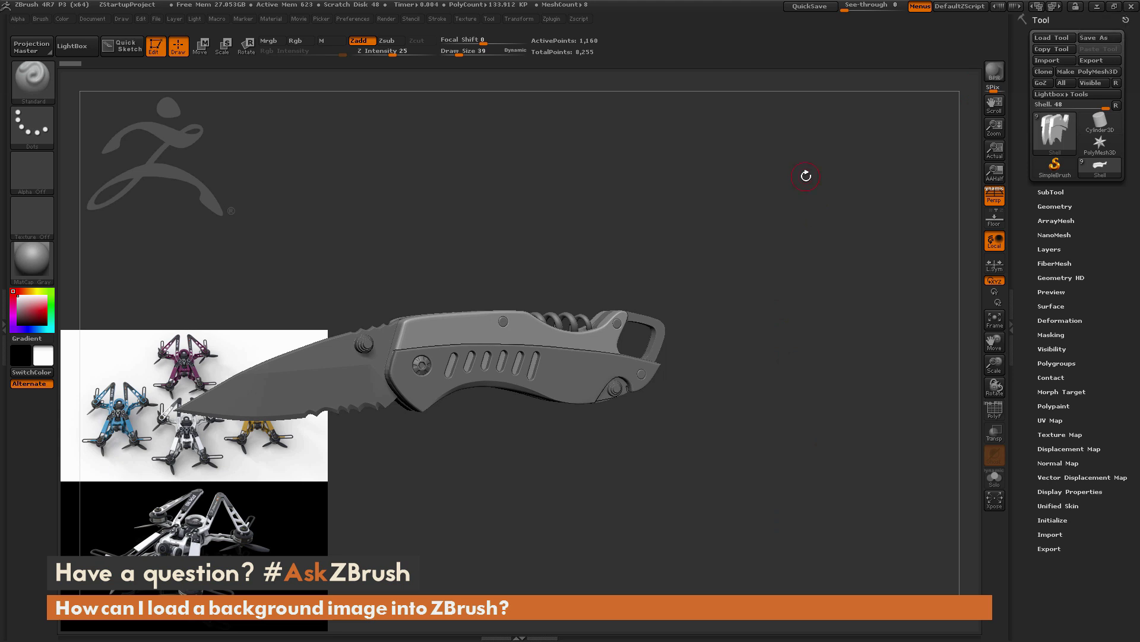
Close the program without saving the changes to the project.
{"action": "left_click", "coordinate": [1132, 6]}
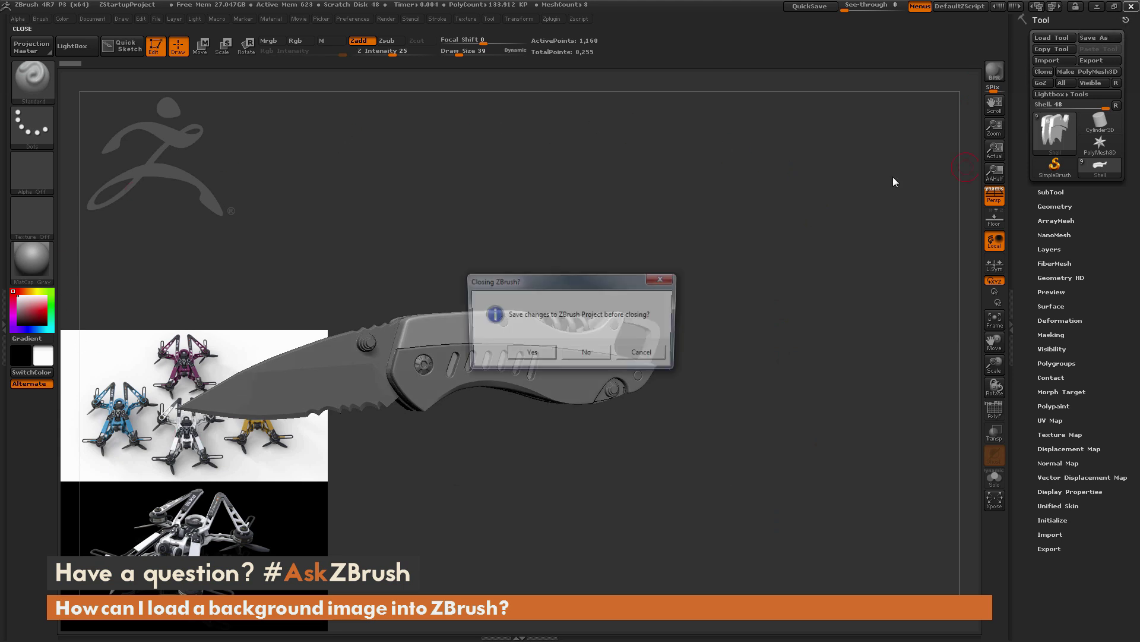
{"action": "left_click", "coordinate": [588, 354]}
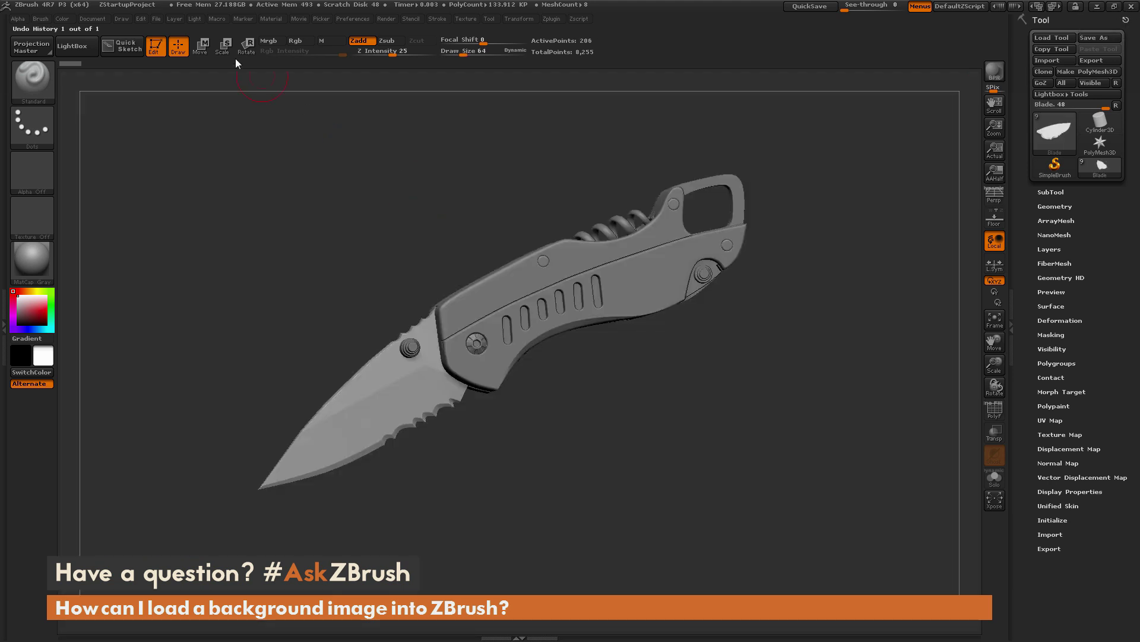
Load ZBrush_Backdrop_03 behind the knife as an image plane from the Texture tools.
{"action": "left_click", "coordinate": [177, 17]}
{"action": "left_click", "coordinate": [467, 19]}
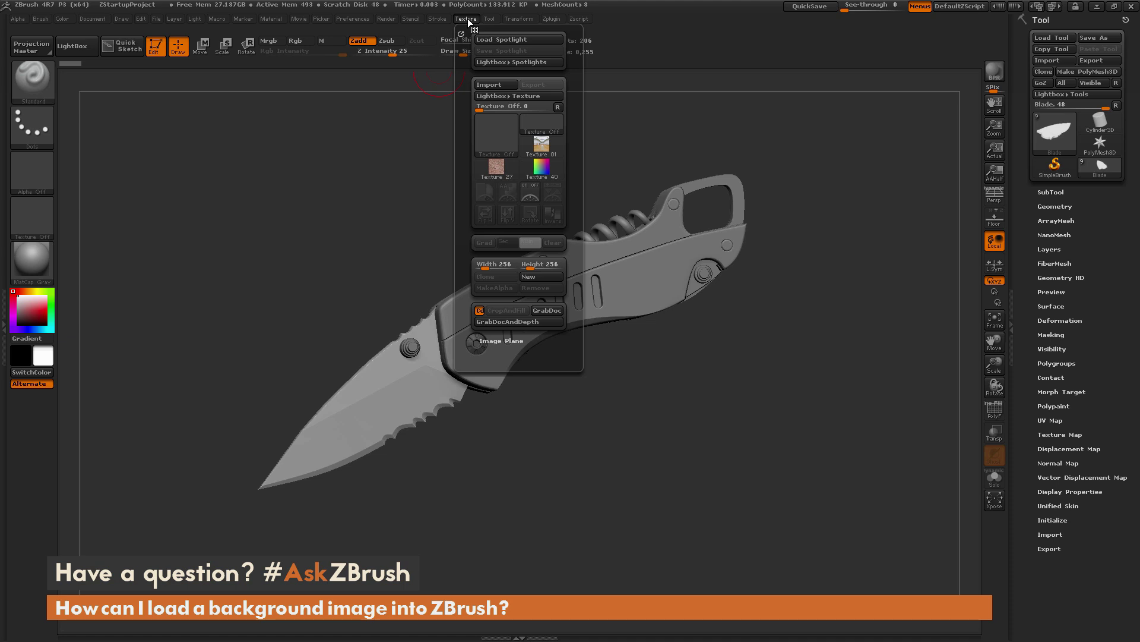
{"action": "left_click", "coordinate": [499, 340]}
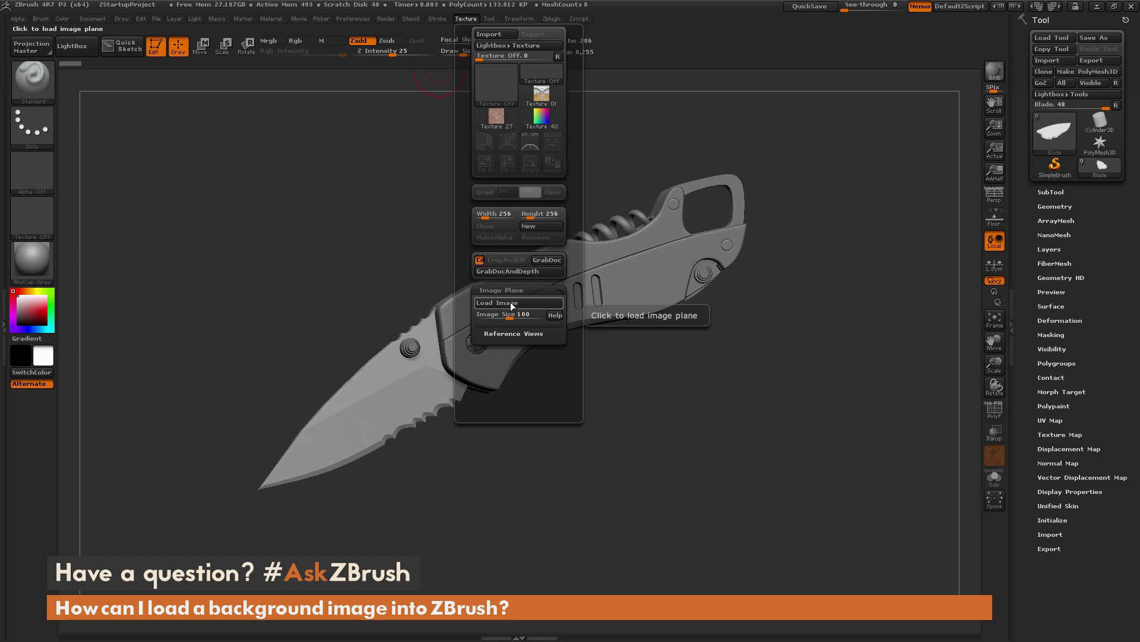
{"action": "left_click", "coordinate": [512, 303]}
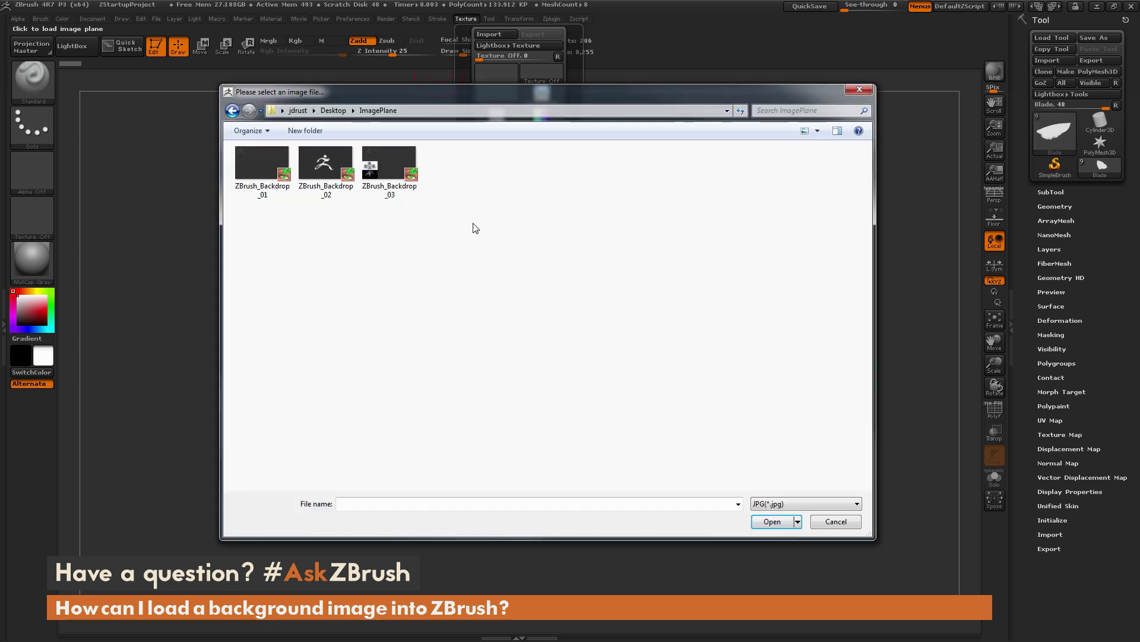
{"action": "left_click", "coordinate": [383, 166]}
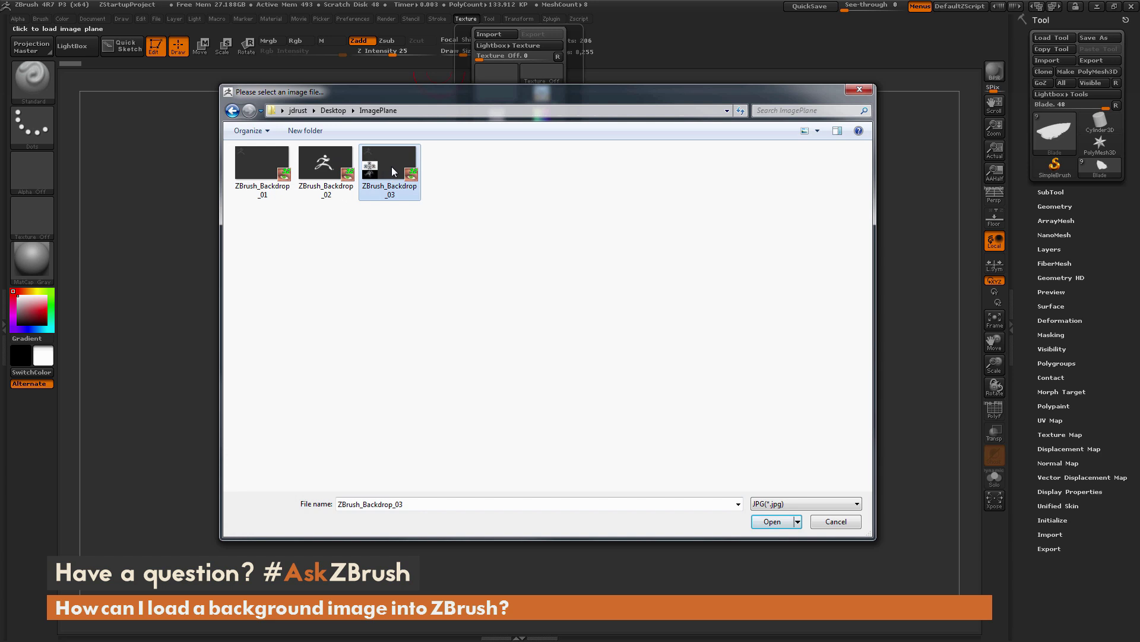
{"action": "double_click", "coordinate": [396, 173]}
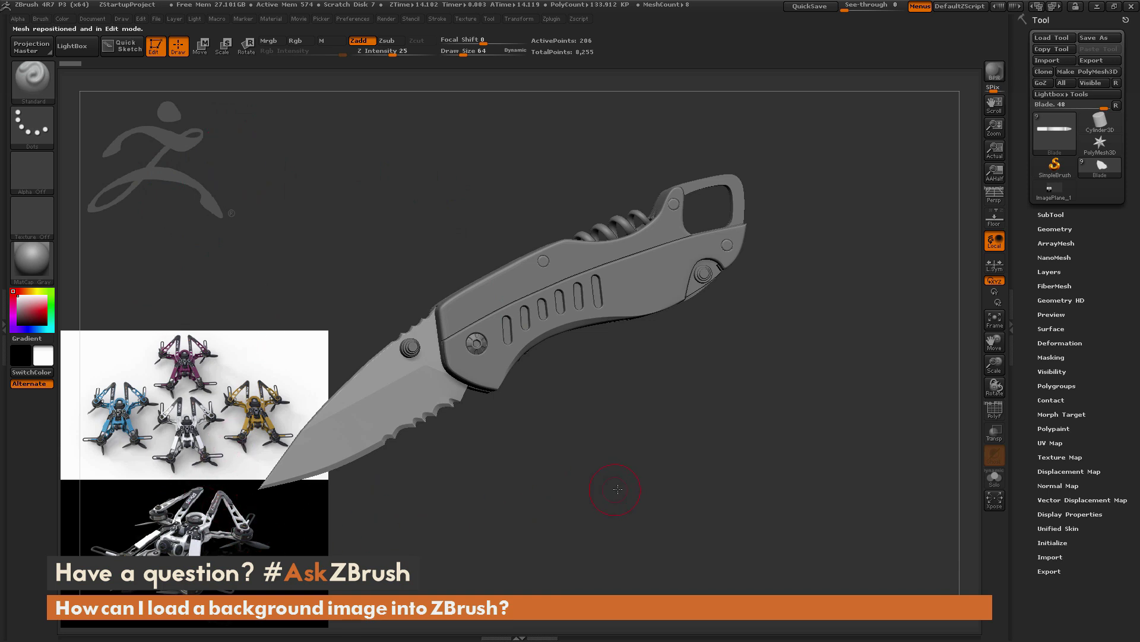
Make the knife's MainShell subtool active and rotate the model in front of the image plane.
{"action": "mouse_move", "coordinate": [618, 489]}
{"action": "left_mouse_down"}
{"action": "mouse_move", "coordinate": [789, 396]}
{"action": "mouse_move", "coordinate": [788, 460]}
{"action": "mouse_move", "coordinate": [647, 476]}
{"action": "mouse_move", "coordinate": [623, 448]}
{"action": "mouse_move", "coordinate": [645, 300]}
{"action": "mouse_move", "coordinate": [650, 463]}
{"action": "mouse_move", "coordinate": [661, 467]}
{"action": "mouse_move", "coordinate": [660, 457]}
{"action": "left_mouse_up"}
{"action": "left_click", "coordinate": [654, 299], "text": "alt"}
{"action": "mouse_move", "coordinate": [724, 422]}
{"action": "left_mouse_down"}
{"action": "mouse_move", "coordinate": [742, 466]}
{"action": "mouse_move", "coordinate": [772, 392]}
{"action": "mouse_move", "coordinate": [682, 411]}
{"action": "mouse_move", "coordinate": [745, 424]}
{"action": "mouse_move", "coordinate": [724, 437]}
{"action": "mouse_move", "coordinate": [722, 403]}
{"action": "left_mouse_up"}
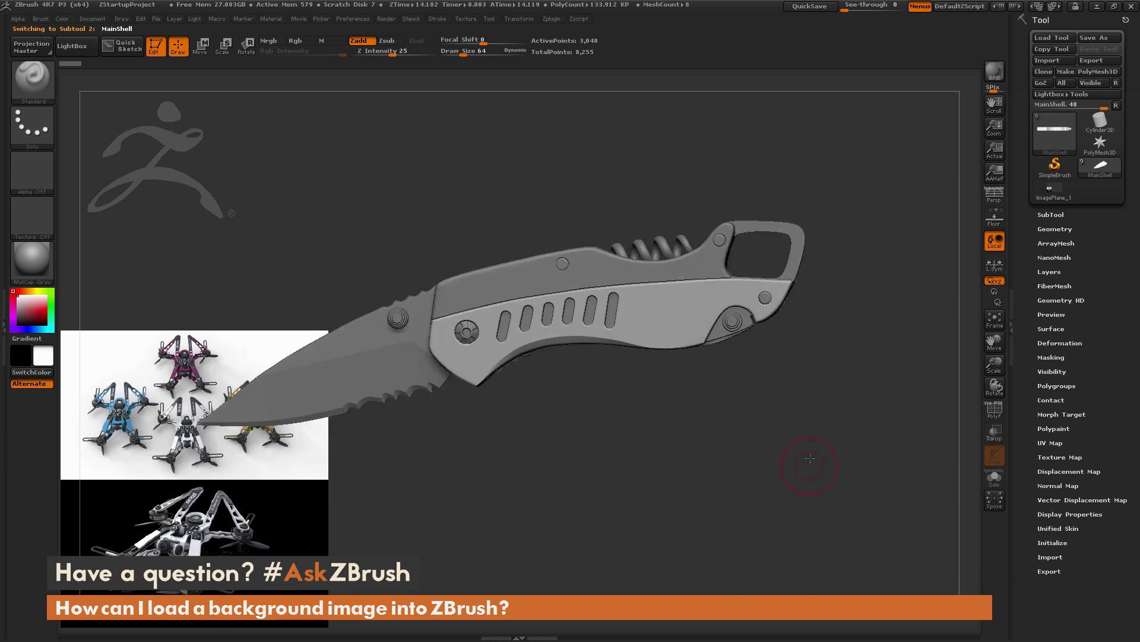
{"action": "left_click_drag", "start_coordinate": [809, 458], "coordinate": [586, 502]}
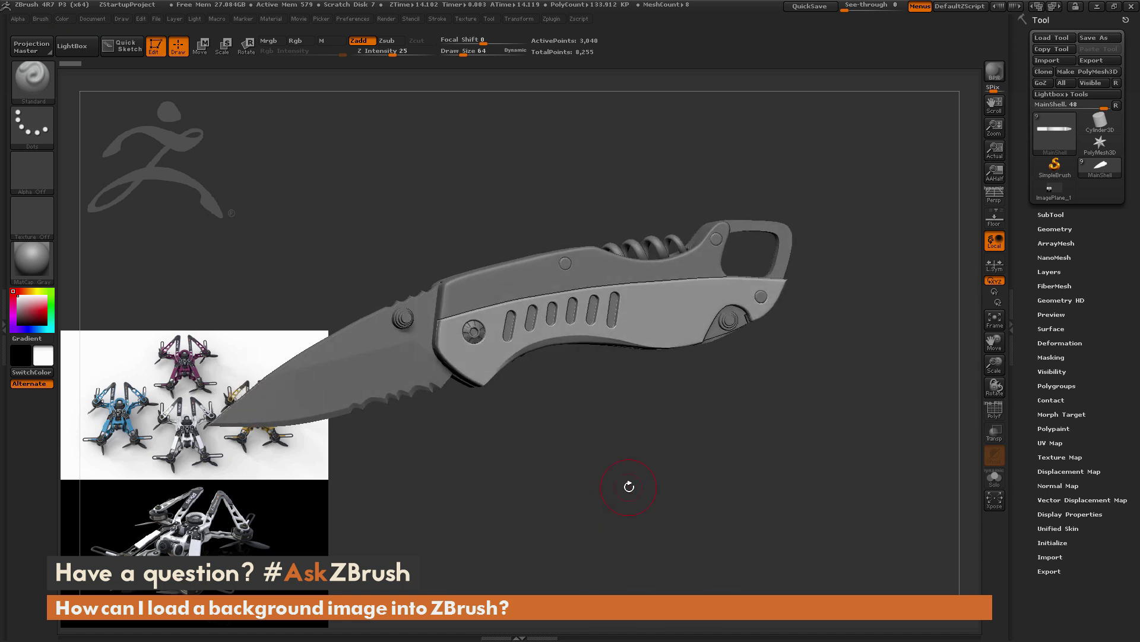